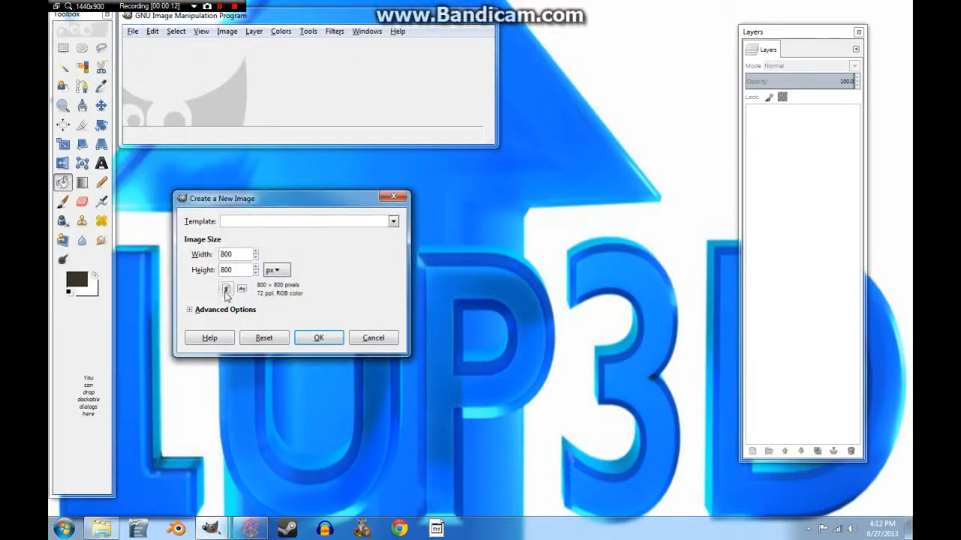
Step: Create an 800×800 px image filled with transparency
{"action": "left_click", "coordinate": [190, 310]}
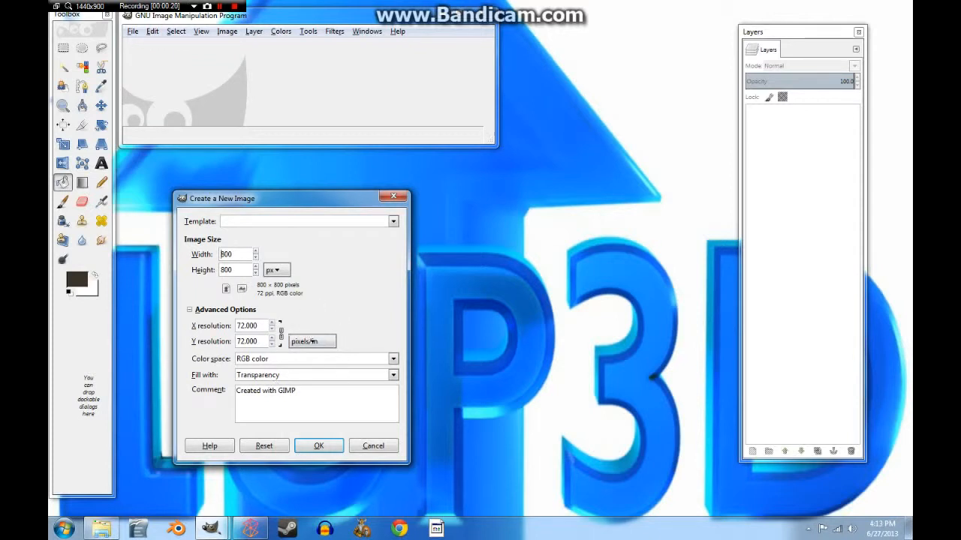
{"action": "left_click", "coordinate": [318, 446]}
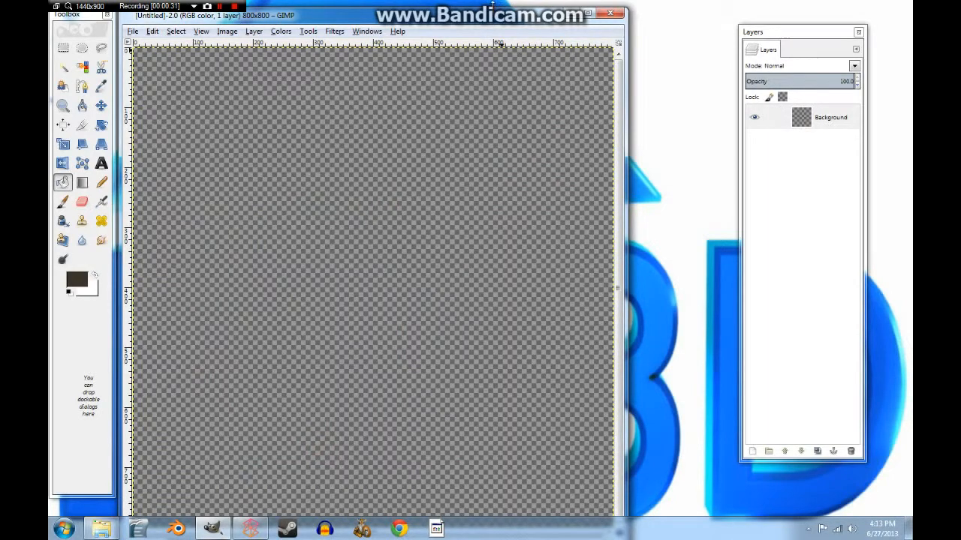
Step: Fill the Background with grey-brown 806a56
{"action": "left_click_drag", "start_coordinate": [492, 6], "coordinate": [488, 27]}
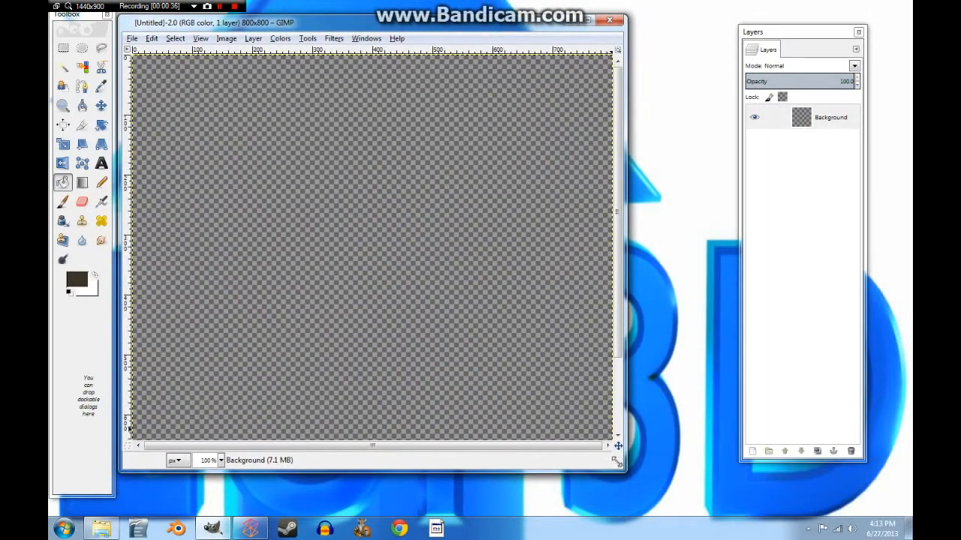
{"action": "left_click_drag", "start_coordinate": [624, 470], "coordinate": [718, 502]}
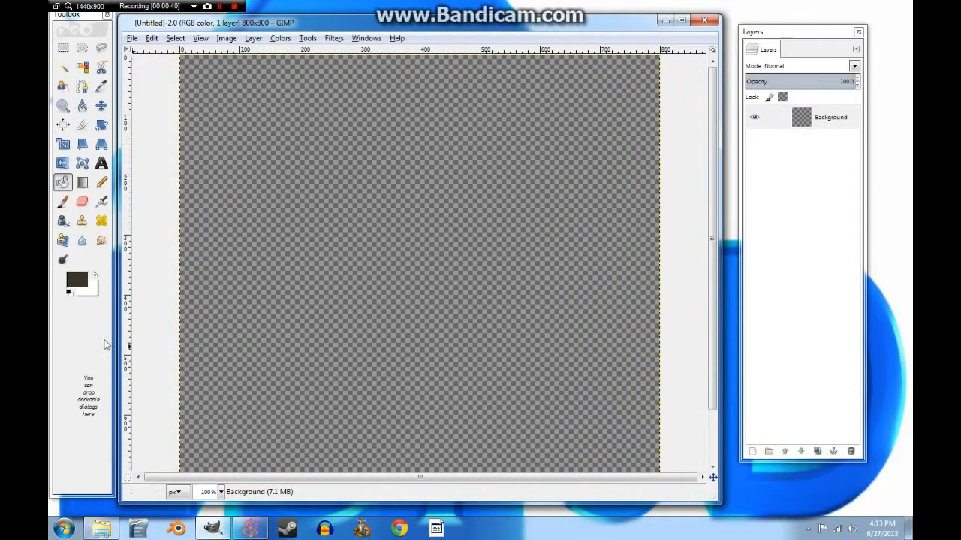
{"action": "left_click", "coordinate": [78, 281]}
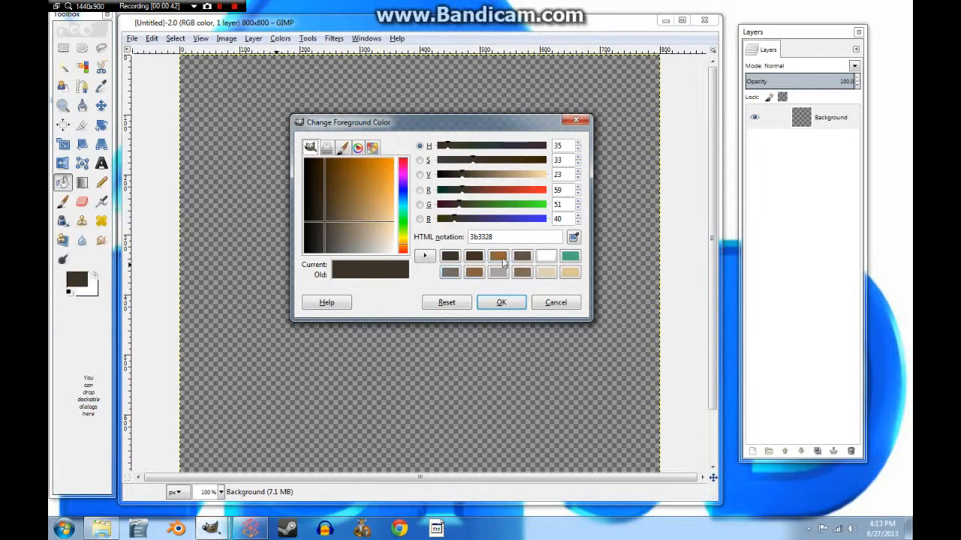
{"action": "left_click", "coordinate": [523, 273]}
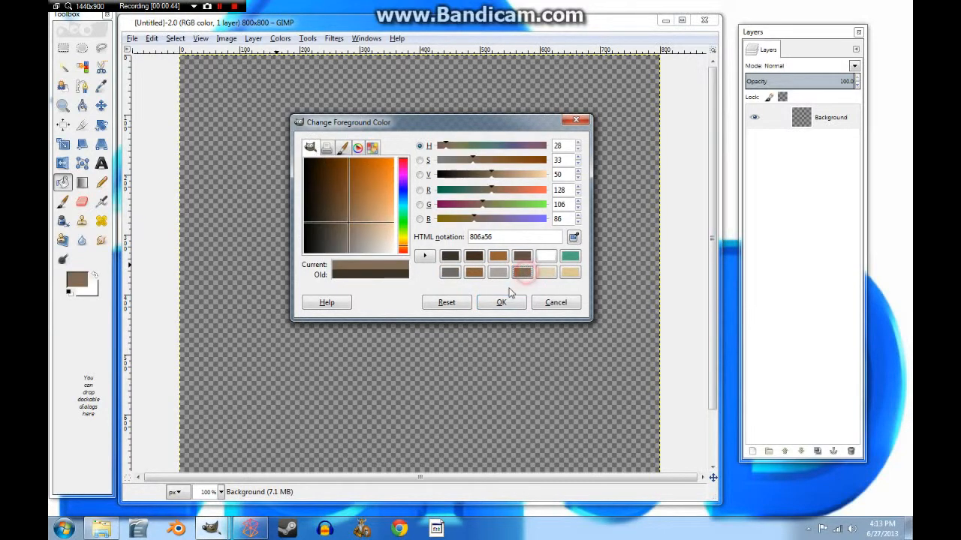
{"action": "left_click", "coordinate": [502, 302]}
{"action": "left_click", "coordinate": [382, 275]}
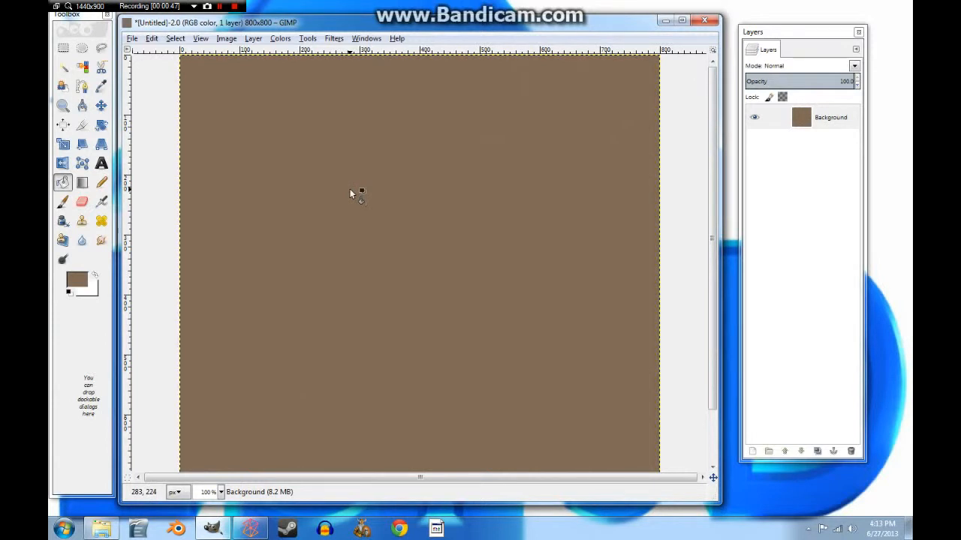
Step: Add a new transparent layer and fill it with orange-brown 946236
{"action": "left_click", "coordinate": [752, 451]}
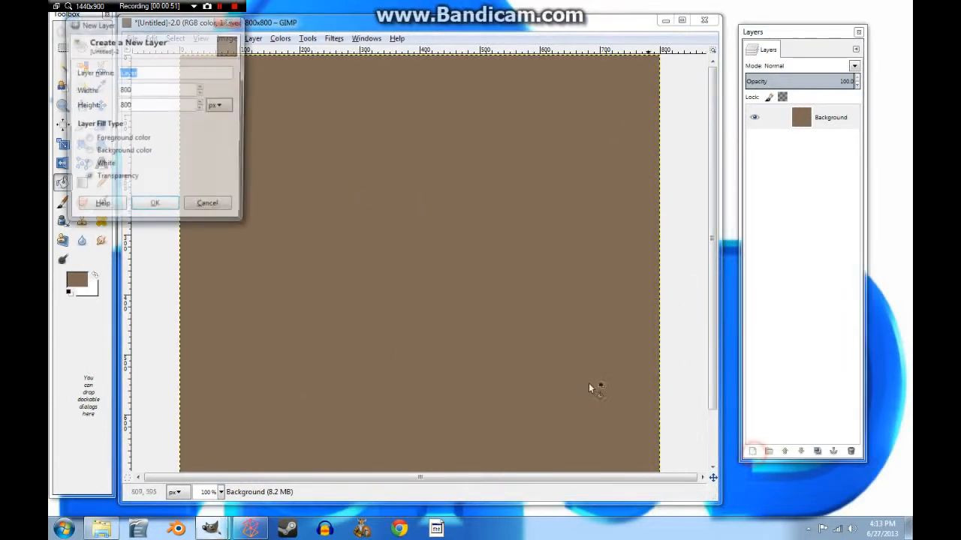
{"action": "left_click", "coordinate": [154, 209]}
{"action": "left_click", "coordinate": [77, 280]}
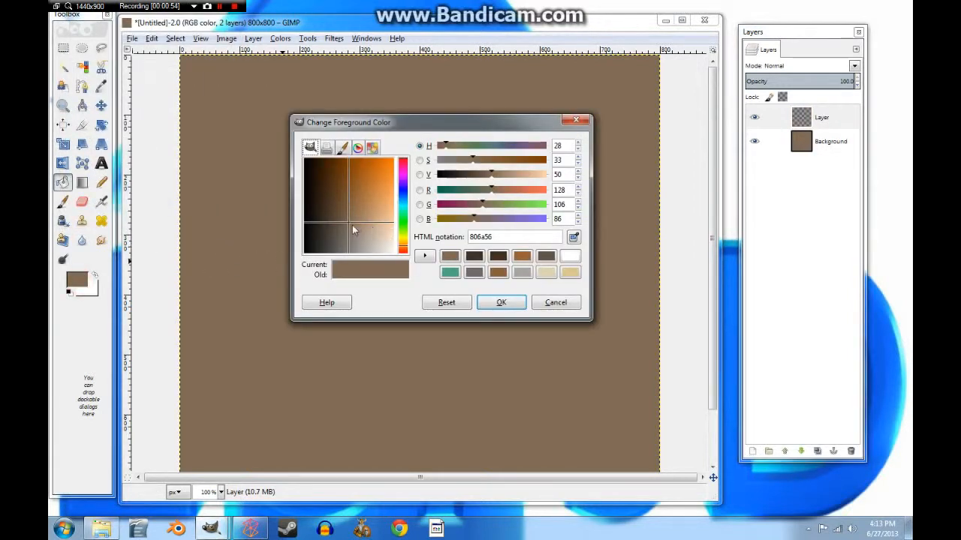
{"action": "left_click", "coordinate": [522, 257]}
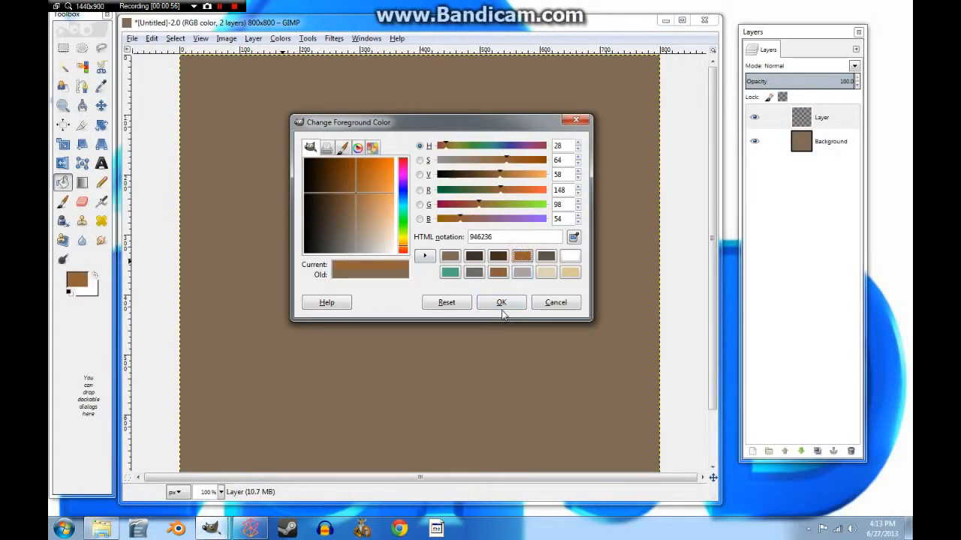
{"action": "left_click", "coordinate": [501, 304]}
{"action": "left_click", "coordinate": [426, 274]}
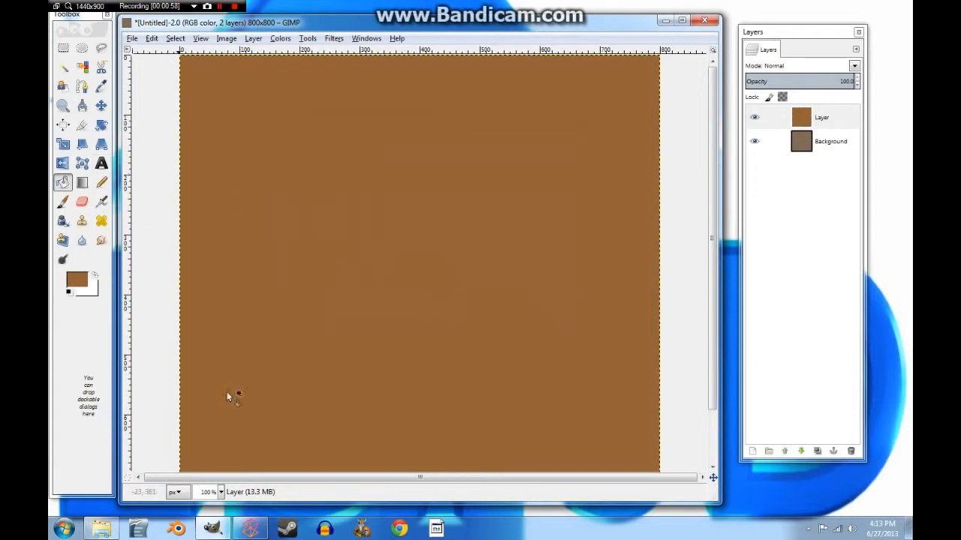
Step: Set the image zoom to 75%
{"action": "left_click", "coordinate": [221, 492]}
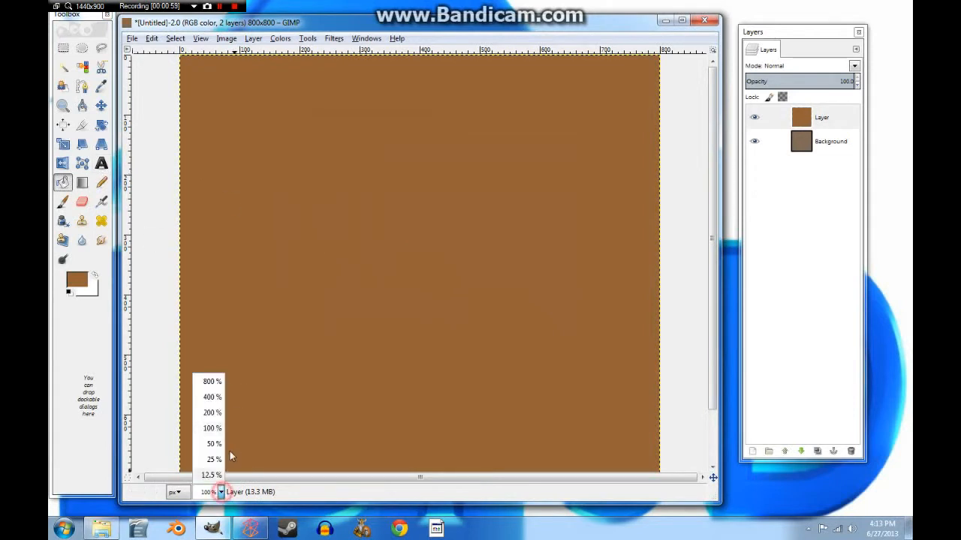
{"action": "left_click", "coordinate": [241, 489]}
{"action": "left_click", "coordinate": [208, 491]}
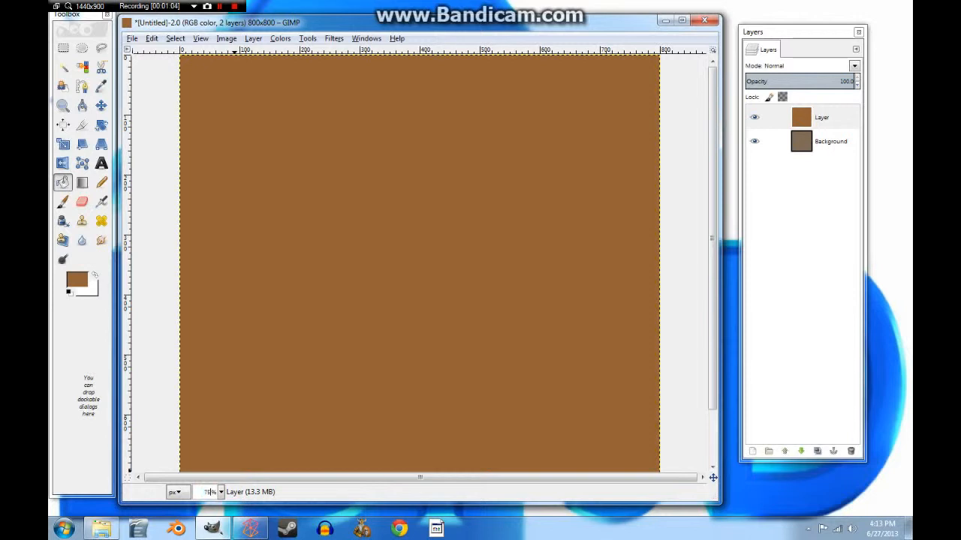
{"action": "type", "text": "75"}
{"action": "key", "text": "Return"}
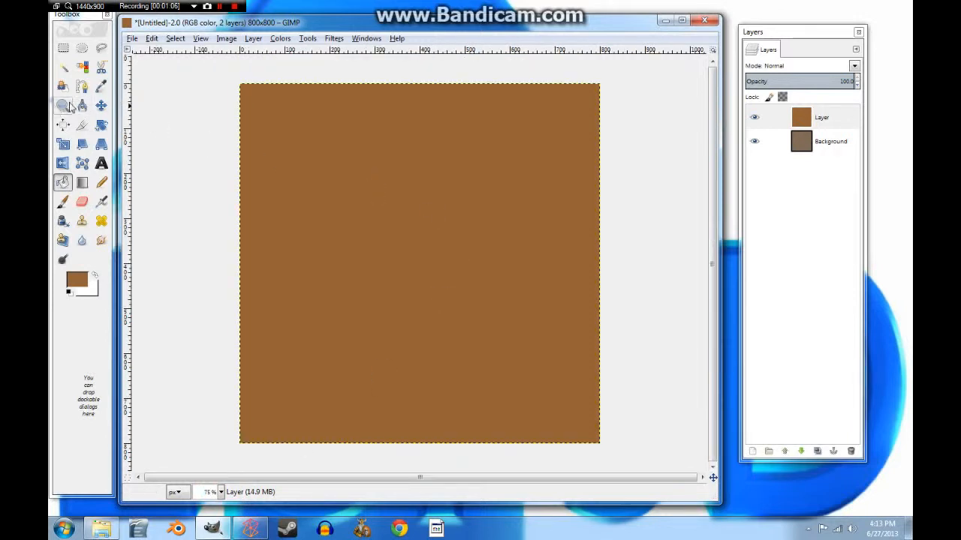
Step: Lasso a loose region from the top-right, delete it from the orange-brown layer, and deselect
{"action": "left_click", "coordinate": [102, 47]}
{"action": "mouse_move", "coordinate": [259, 64]}
{"action": "left_mouse_down"}
{"action": "mouse_move", "coordinate": [240, 281]}
{"action": "mouse_move", "coordinate": [447, 375]}
{"action": "left_mouse_up"}
{"action": "mouse_move", "coordinate": [659, 429]}
{"action": "left_mouse_down"}
{"action": "mouse_move", "coordinate": [510, 181]}
{"action": "mouse_move", "coordinate": [263, 438]}
{"action": "mouse_move", "coordinate": [492, 266]}
{"action": "mouse_move", "coordinate": [235, 201]}
{"action": "mouse_move", "coordinate": [576, 457]}
{"action": "mouse_move", "coordinate": [538, 104]}
{"action": "mouse_move", "coordinate": [226, 272]}
{"action": "mouse_move", "coordinate": [444, 259]}
{"action": "mouse_move", "coordinate": [408, 218]}
{"action": "mouse_move", "coordinate": [500, 161]}
{"action": "left_mouse_up"}
{"action": "key", "text": "Return"}
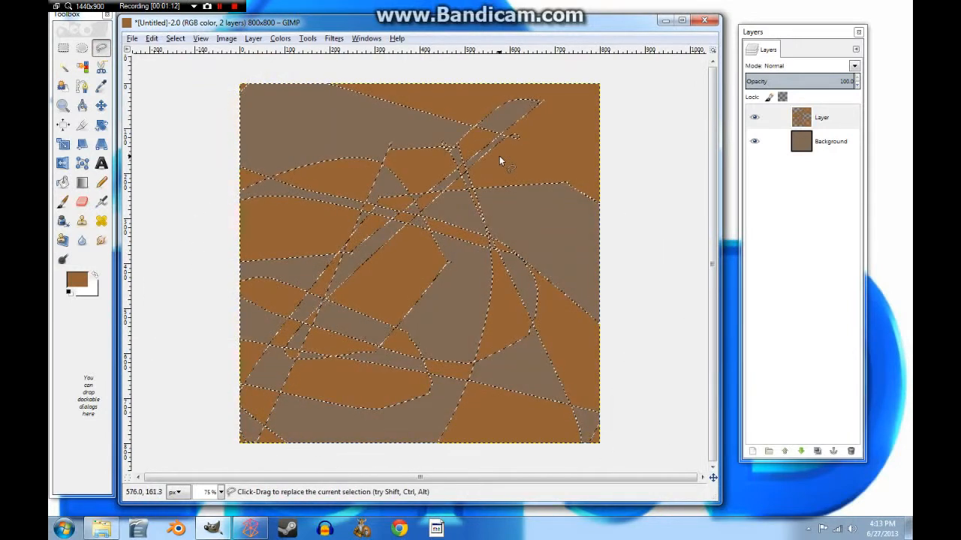
{"action": "key", "text": "ctrl+shift+a"}
{"action": "mouse_move", "coordinate": [620, 96]}
{"action": "left_mouse_down"}
{"action": "mouse_move", "coordinate": [413, 316]}
{"action": "mouse_move", "coordinate": [508, 441]}
{"action": "mouse_move", "coordinate": [310, 381]}
{"action": "mouse_move", "coordinate": [433, 304]}
{"action": "mouse_move", "coordinate": [437, 264]}
{"action": "left_mouse_up"}
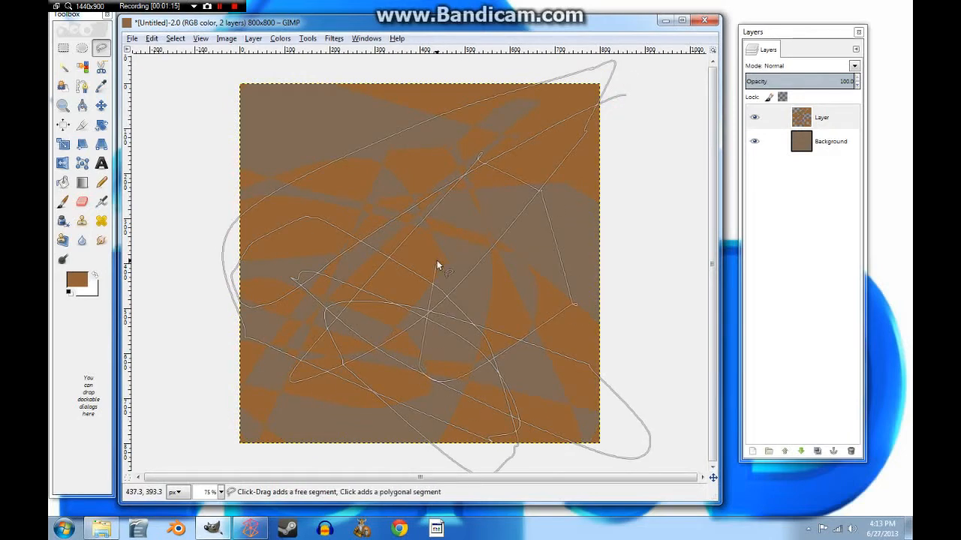
{"action": "key", "text": "Return"}
{"action": "key", "text": "Delete"}
{"action": "key", "text": "ctrl+shift+a"}
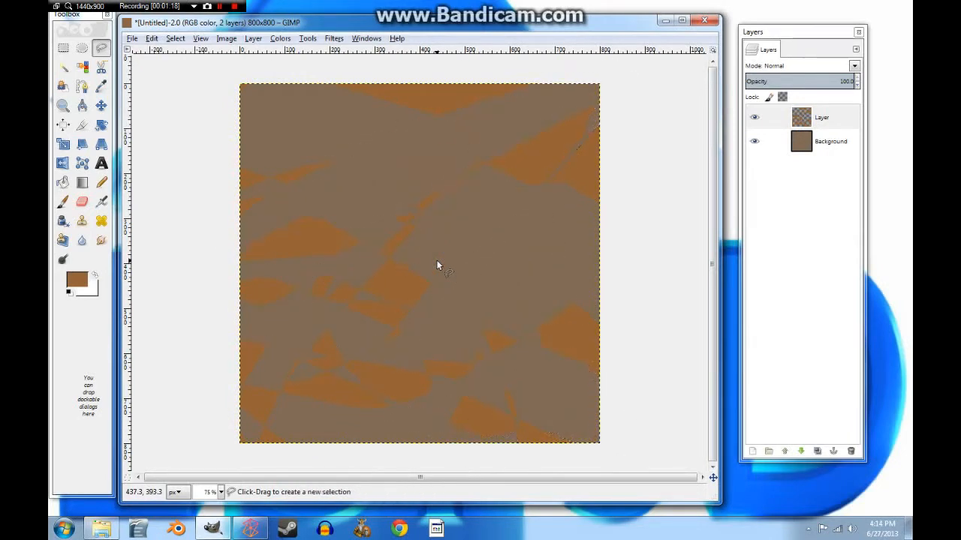
Step: Apply Gaussian Blur with 200 px horizontal and vertical radius to the orange-brown layer
{"action": "left_click", "coordinate": [334, 39]}
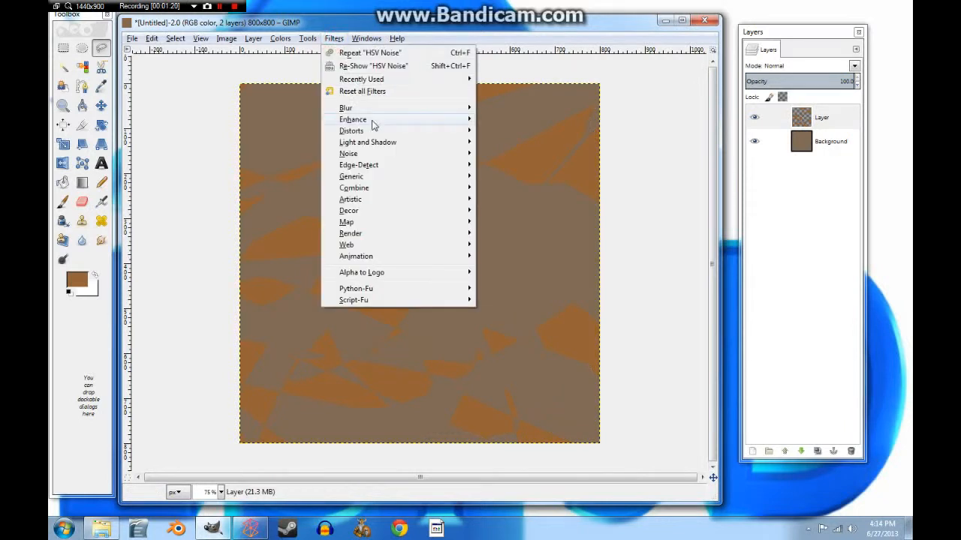
{"action": "mouse_move", "coordinate": [375, 114]}
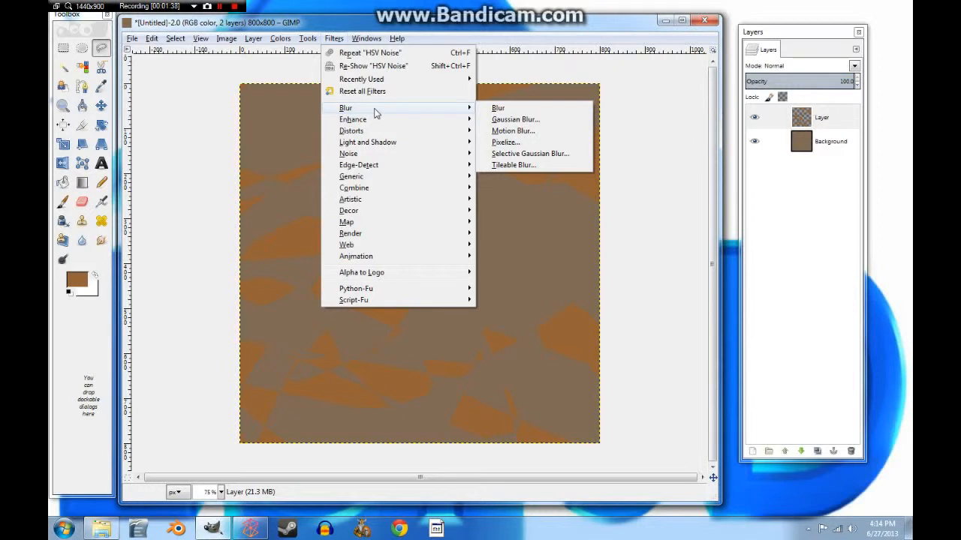
{"action": "left_click", "coordinate": [515, 119]}
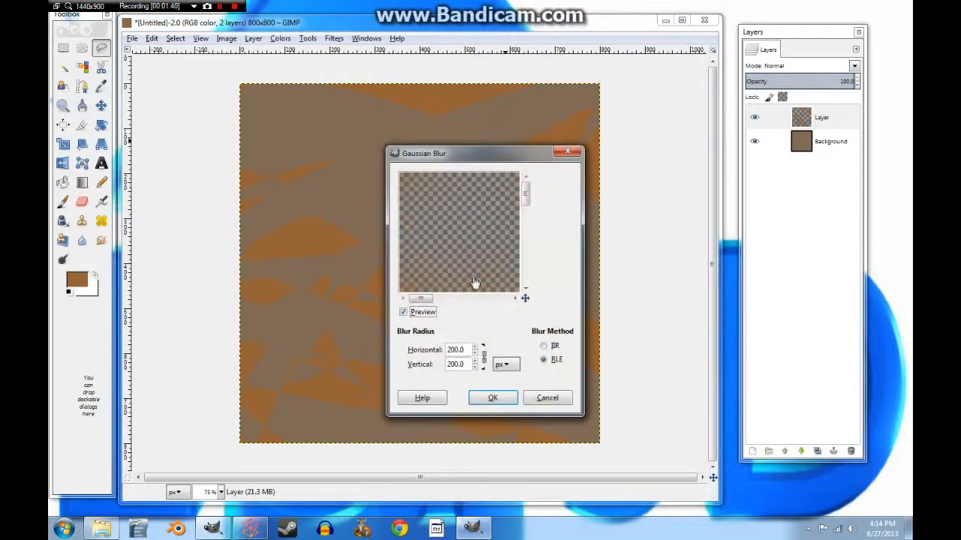
{"action": "left_click", "coordinate": [524, 211]}
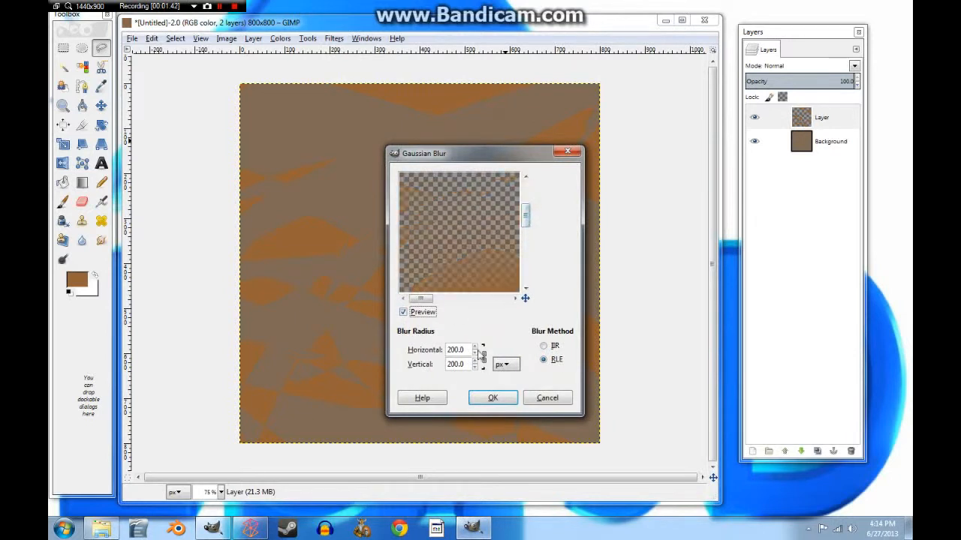
{"action": "left_click_drag", "start_coordinate": [525, 217], "coordinate": [526, 237]}
{"action": "left_click", "coordinate": [493, 398]}
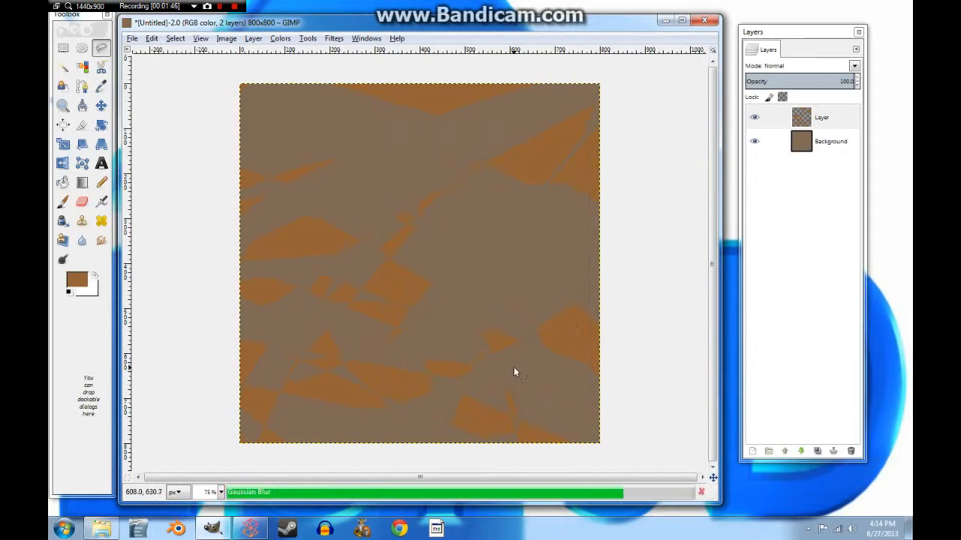
Step: Apply HSV Noise with Holdness 2, Hue 20, Saturation 25 and Value 23
{"action": "left_click", "coordinate": [334, 38]}
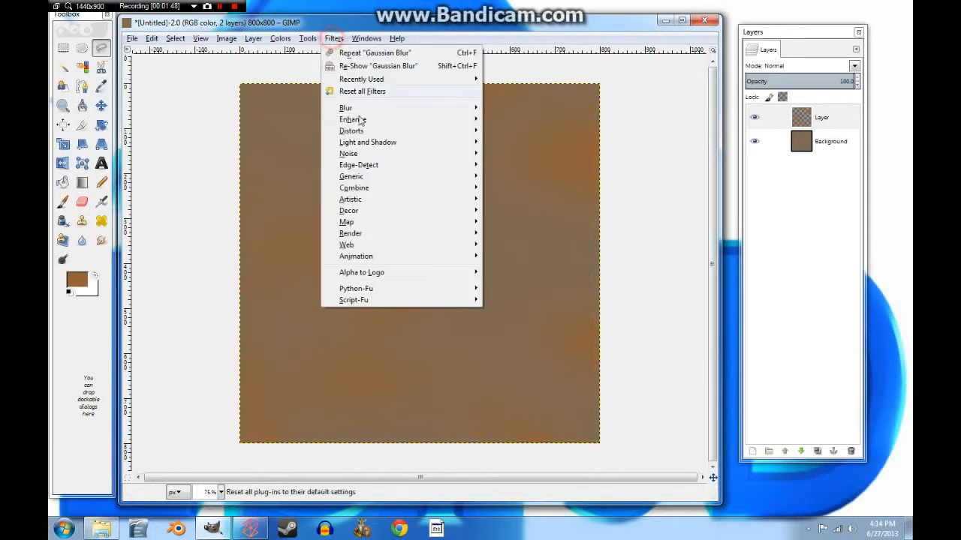
{"action": "mouse_move", "coordinate": [368, 154]}
{"action": "left_click", "coordinate": [510, 154]}
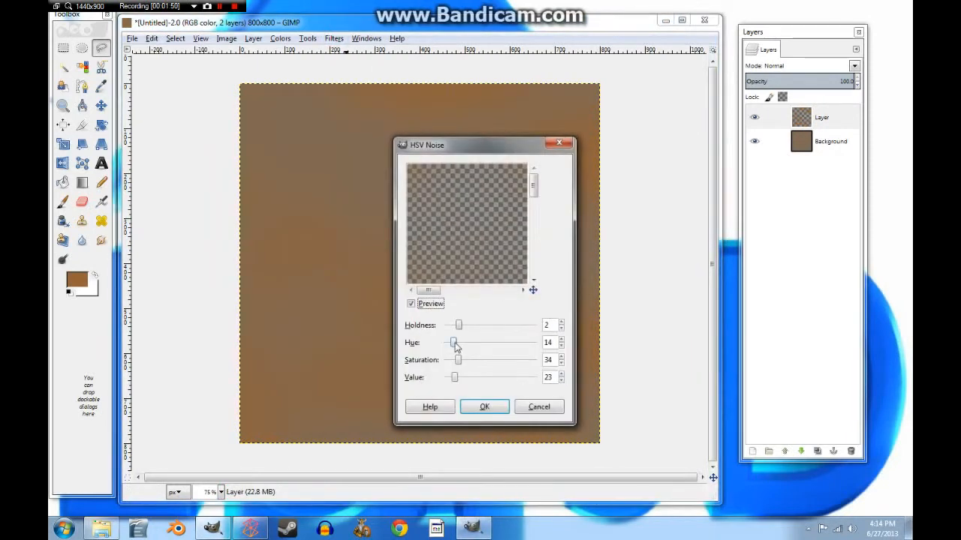
{"action": "left_click_drag", "start_coordinate": [456, 346], "coordinate": [459, 346]}
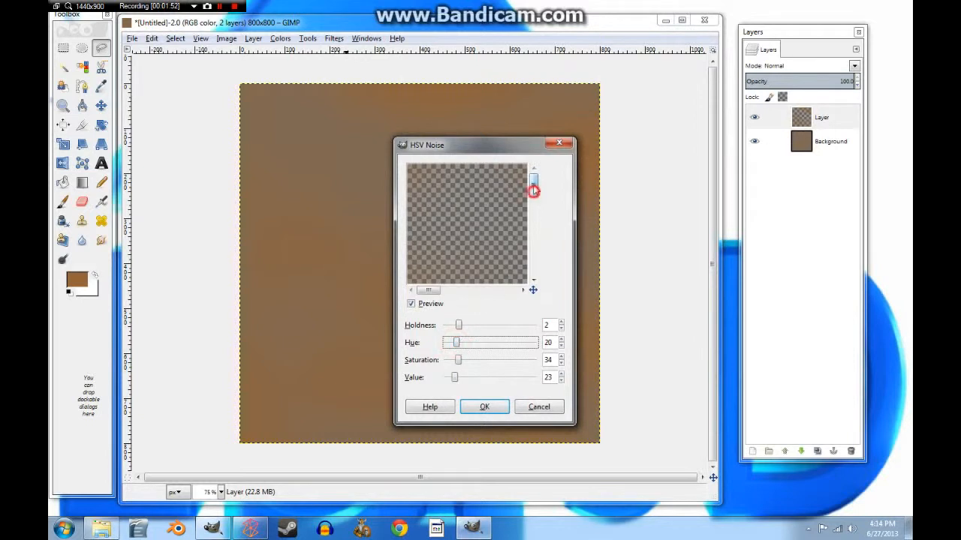
{"action": "left_click_drag", "start_coordinate": [534, 186], "coordinate": [533, 208]}
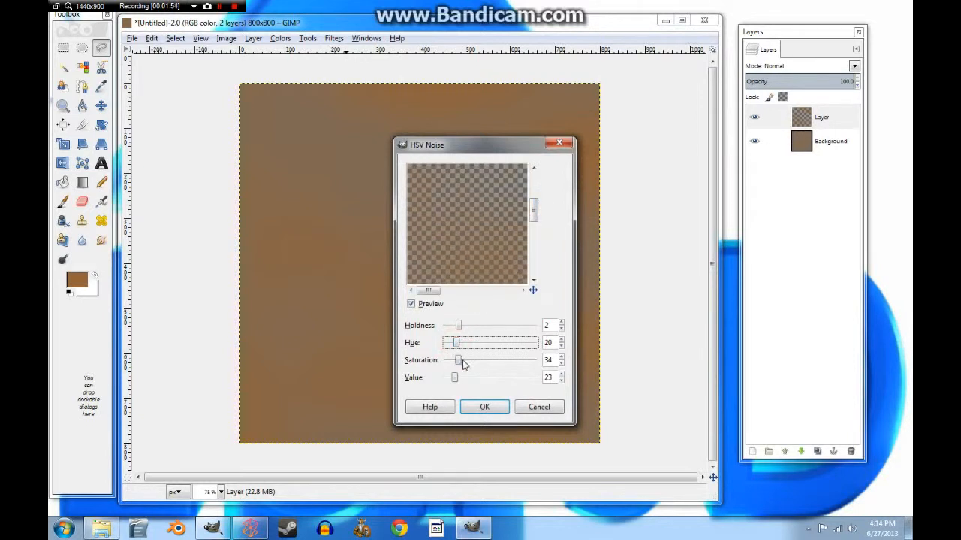
{"action": "left_click_drag", "start_coordinate": [463, 364], "coordinate": [459, 364]}
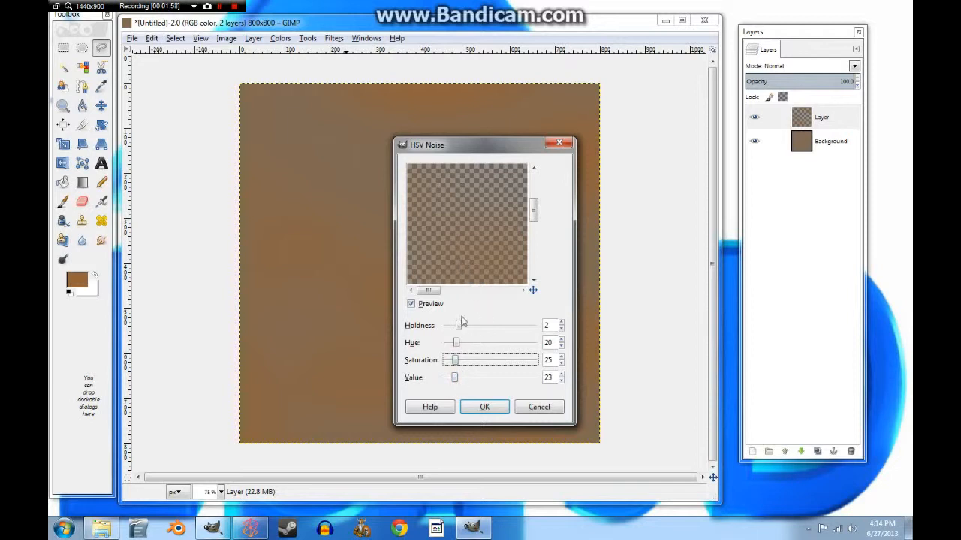
{"action": "left_click", "coordinate": [472, 407]}
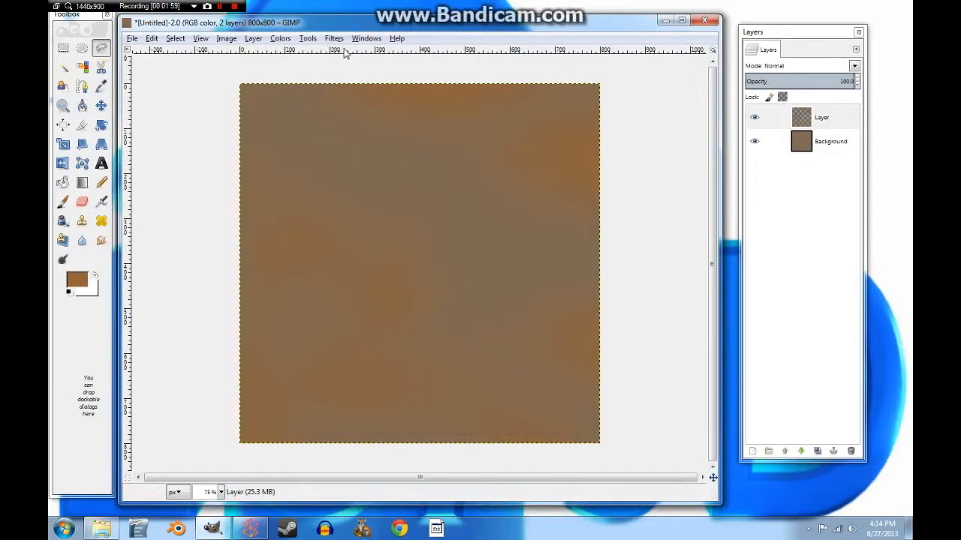
Step: Add two new transparent layers, Layer #1 and Layer #2
{"action": "left_click", "coordinate": [753, 450]}
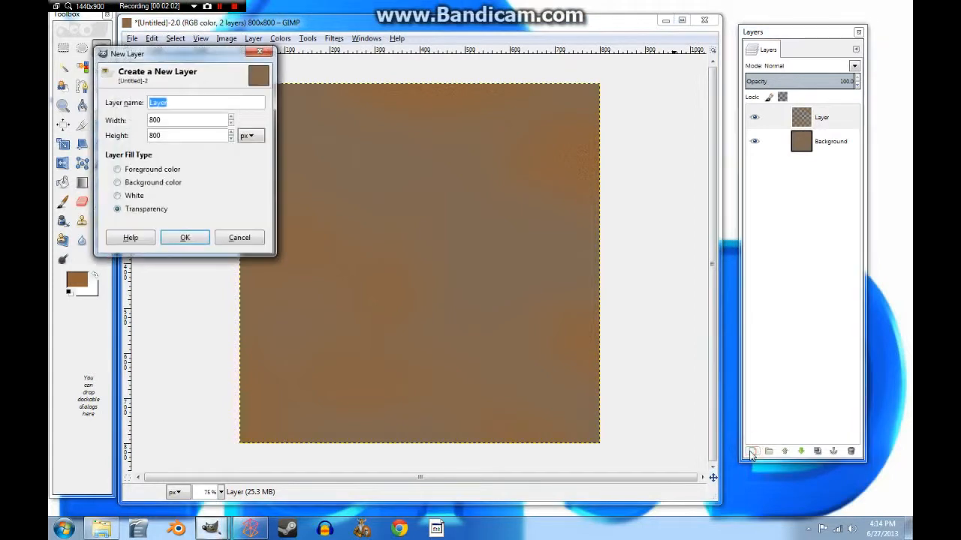
{"action": "left_click", "coordinate": [193, 238]}
{"action": "left_click", "coordinate": [753, 450]}
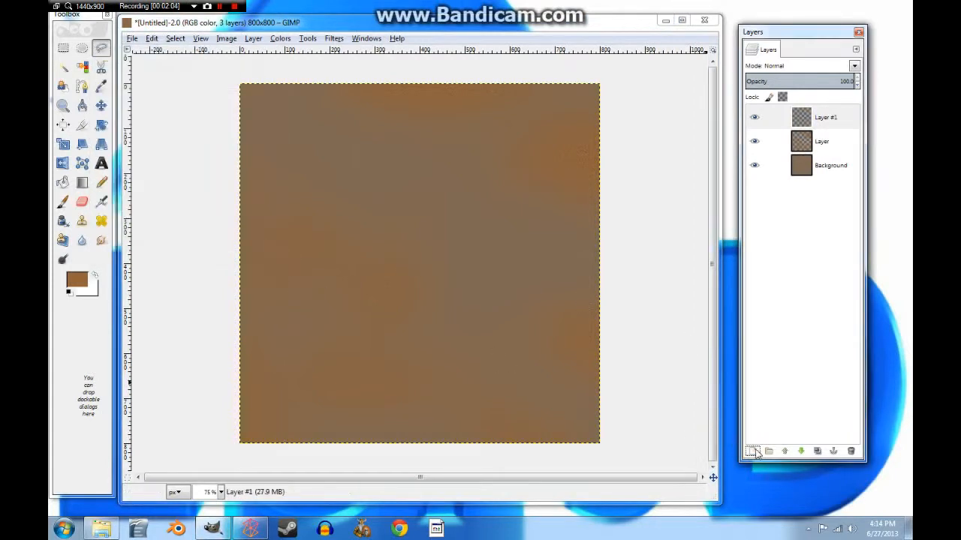
{"action": "left_click", "coordinate": [213, 258]}
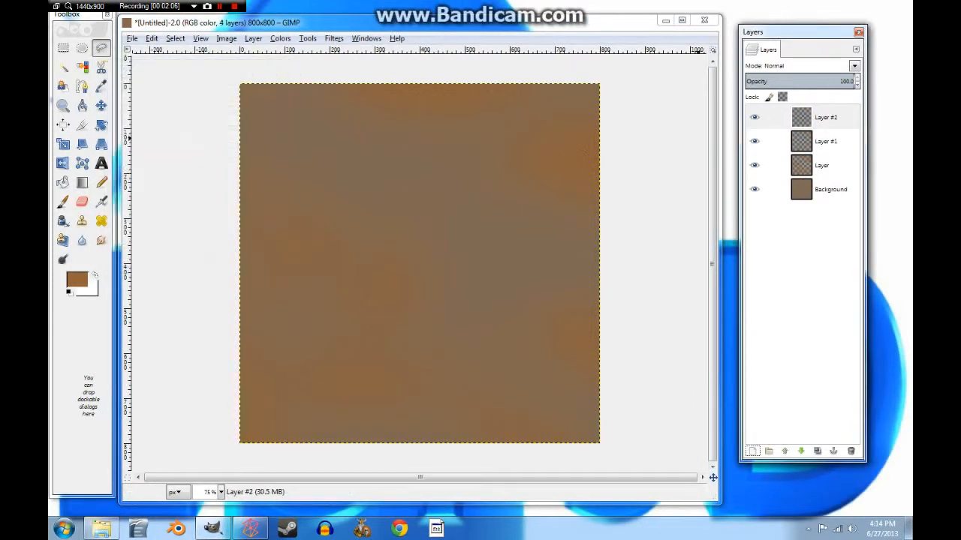
Step: Bucket-fill Layer #1 with brown 615245
{"action": "left_click", "coordinate": [76, 280]}
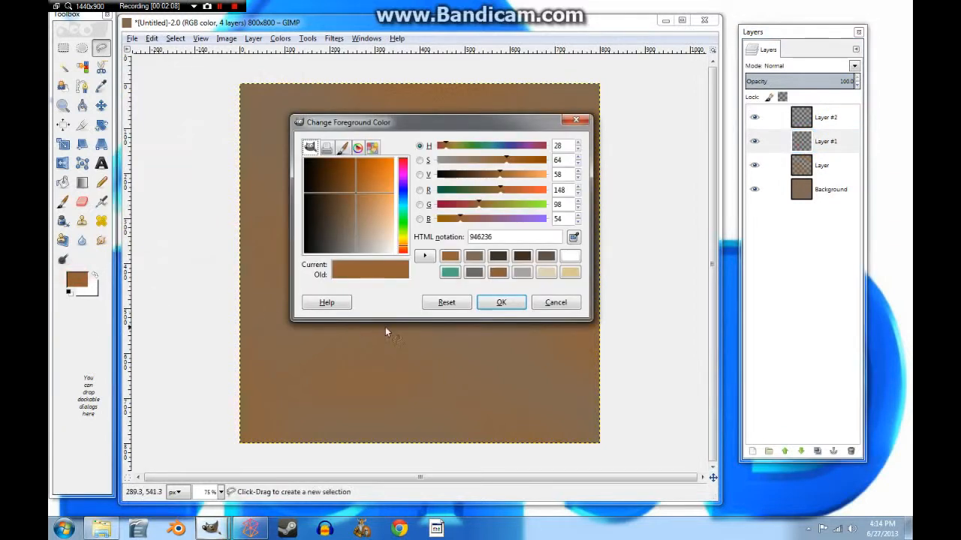
{"action": "left_click", "coordinate": [546, 257]}
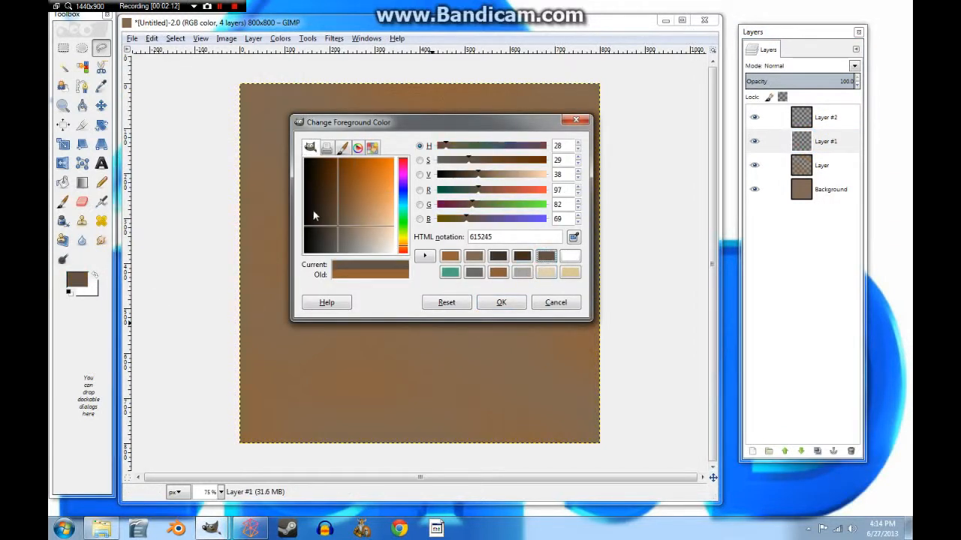
{"action": "left_click", "coordinate": [500, 301]}
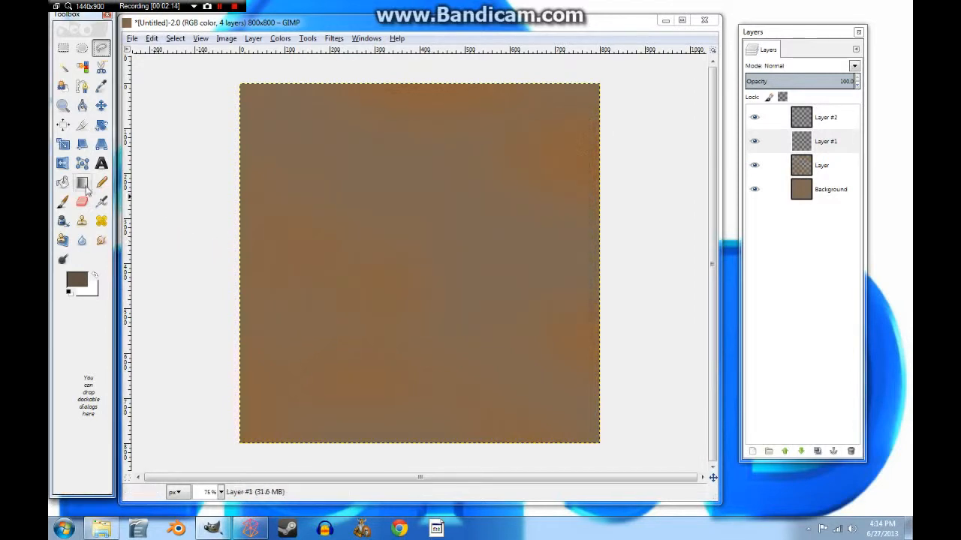
{"action": "left_click", "coordinate": [63, 182]}
{"action": "left_click", "coordinate": [359, 224]}
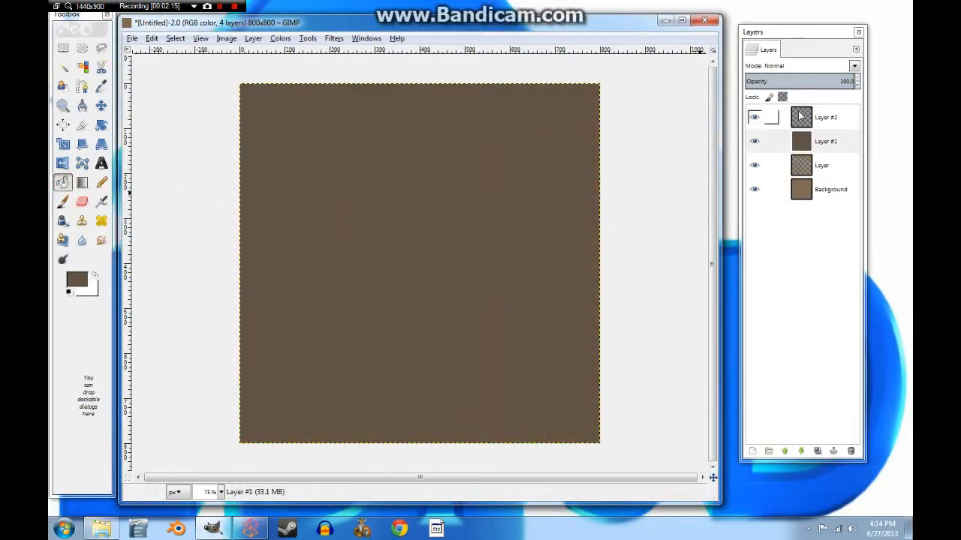
Step: Fill Layer #2 with a darker brown, then hide it and select Layer #1
{"action": "left_click", "coordinate": [800, 114]}
{"action": "left_click", "coordinate": [75, 280]}
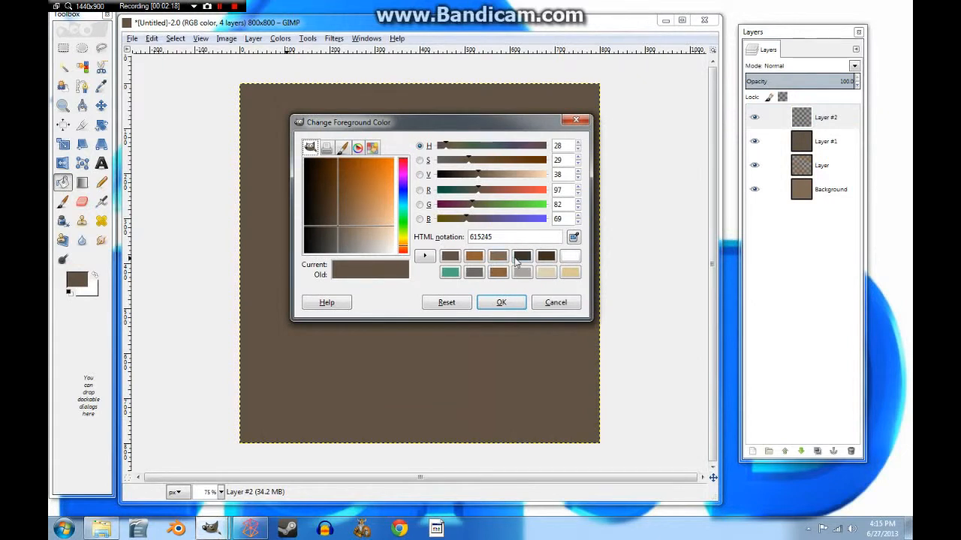
{"action": "left_click", "coordinate": [521, 257]}
{"action": "left_click", "coordinate": [501, 302]}
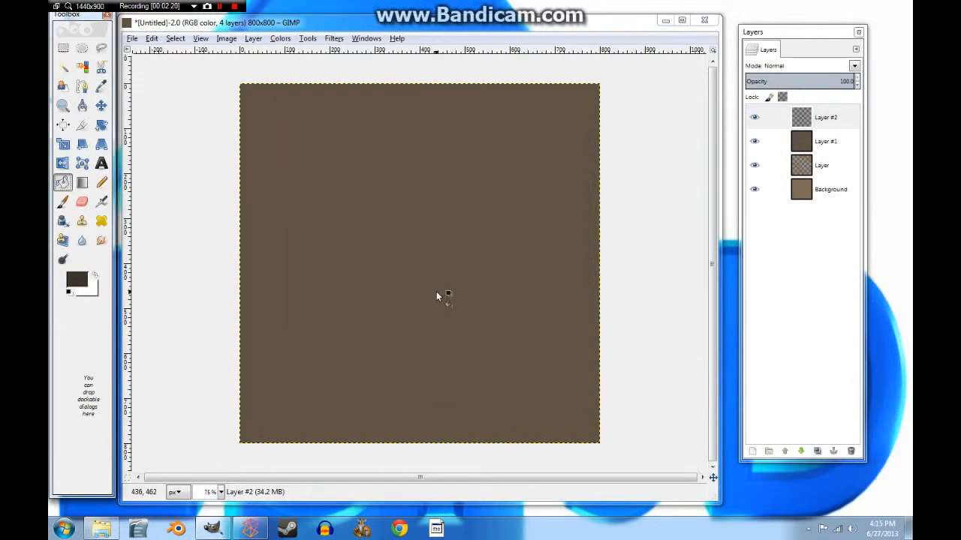
{"action": "left_click", "coordinate": [481, 301]}
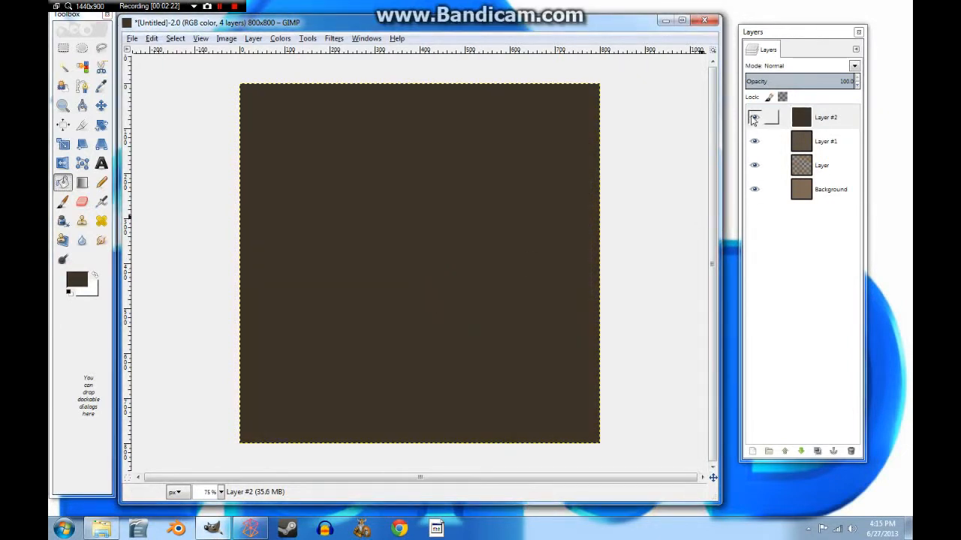
{"action": "left_click", "coordinate": [754, 118]}
{"action": "left_click", "coordinate": [810, 141]}
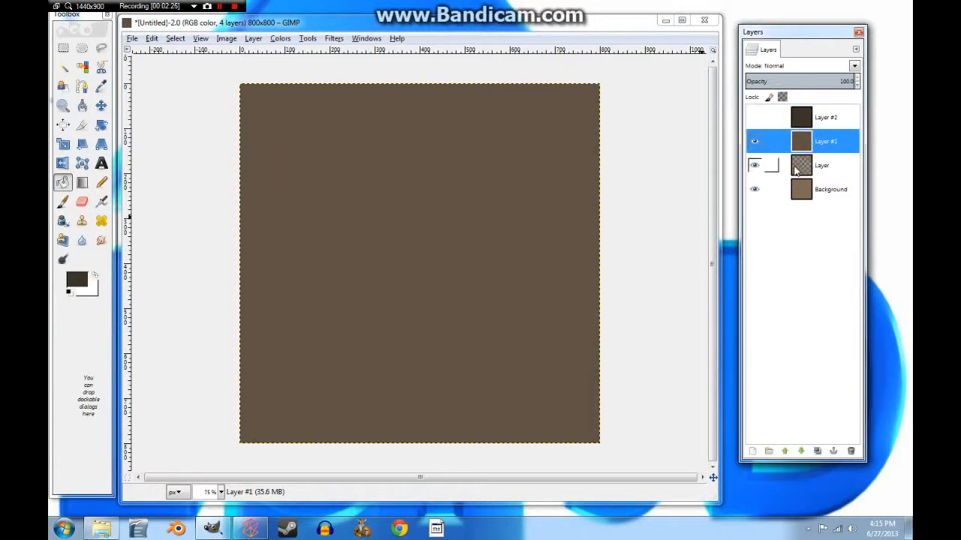
{"action": "left_click", "coordinate": [220, 6]}
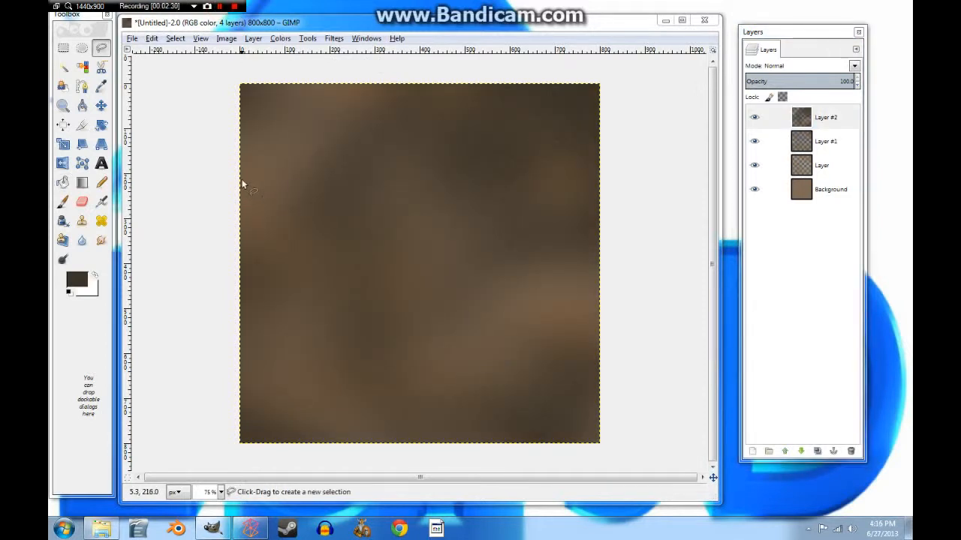
{"action": "left_click", "coordinate": [218, 7]}
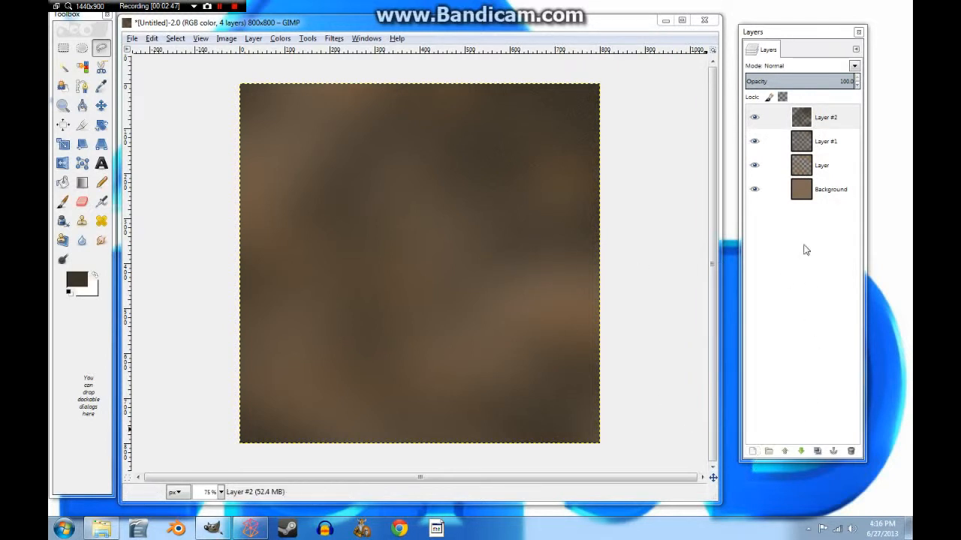
Step: Merge the layers down three times into a single Background layer
{"action": "left_click", "coordinate": [253, 39]}
{"action": "left_click", "coordinate": [279, 115]}
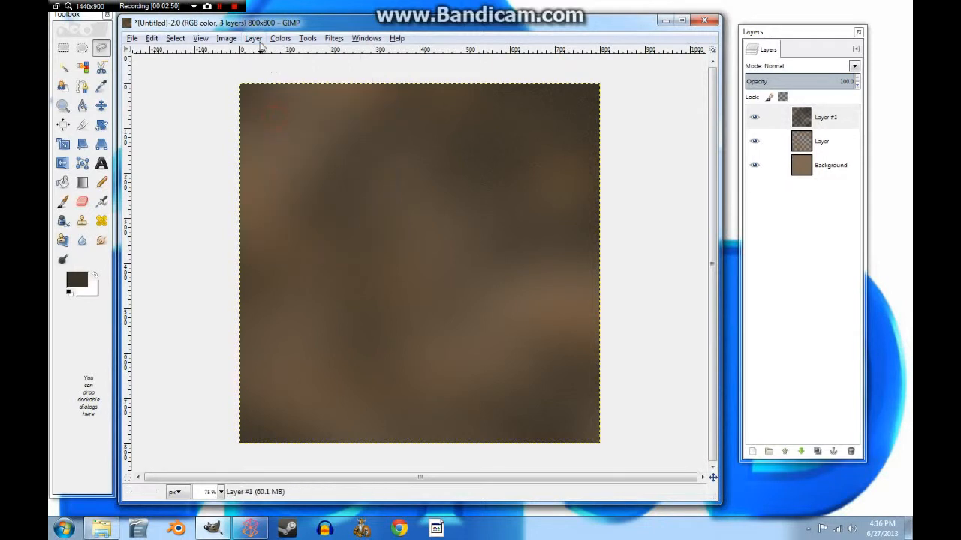
{"action": "left_click", "coordinate": [253, 38]}
{"action": "left_click", "coordinate": [265, 116]}
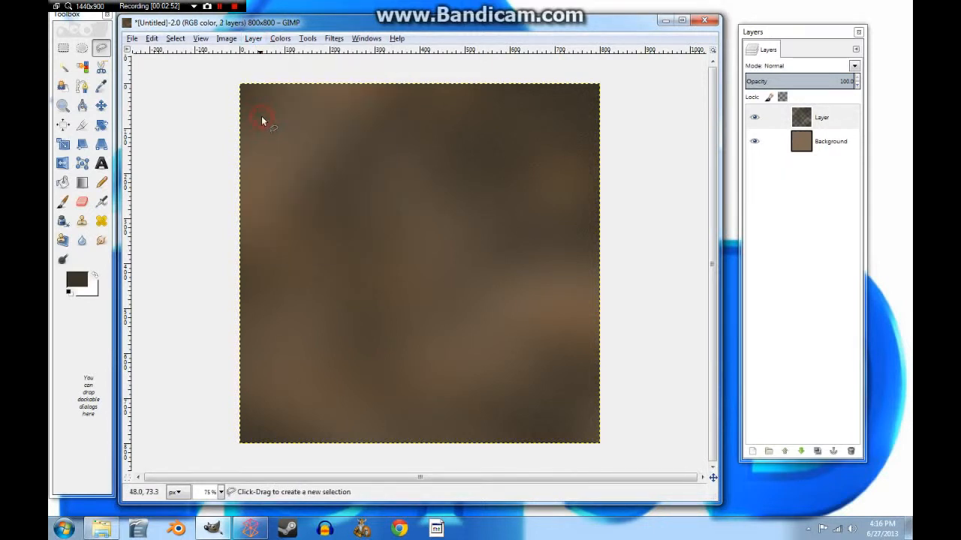
{"action": "left_click", "coordinate": [253, 41]}
{"action": "left_click", "coordinate": [267, 115]}
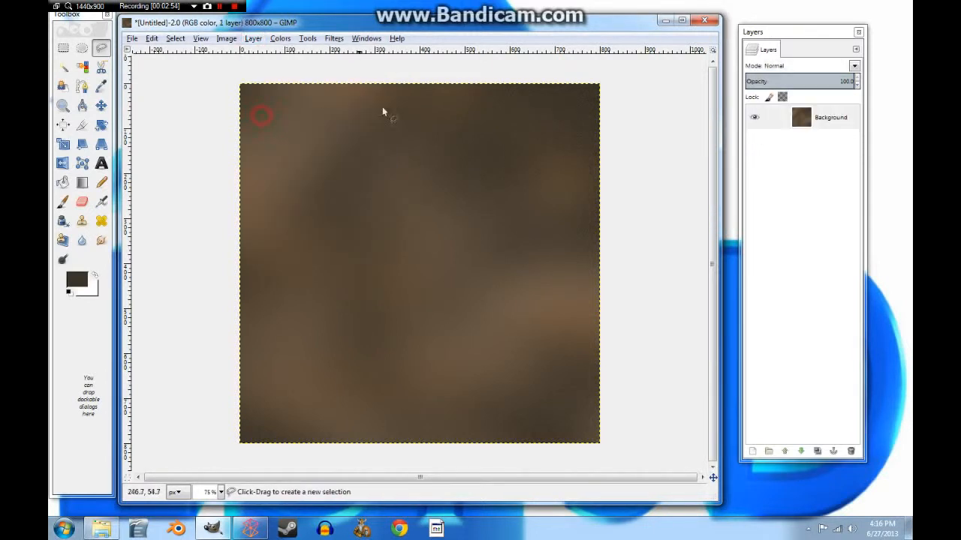
Step: Emboss the Background with a Bump Map at depth 8
{"action": "left_click", "coordinate": [334, 38]}
{"action": "left_click", "coordinate": [375, 222]}
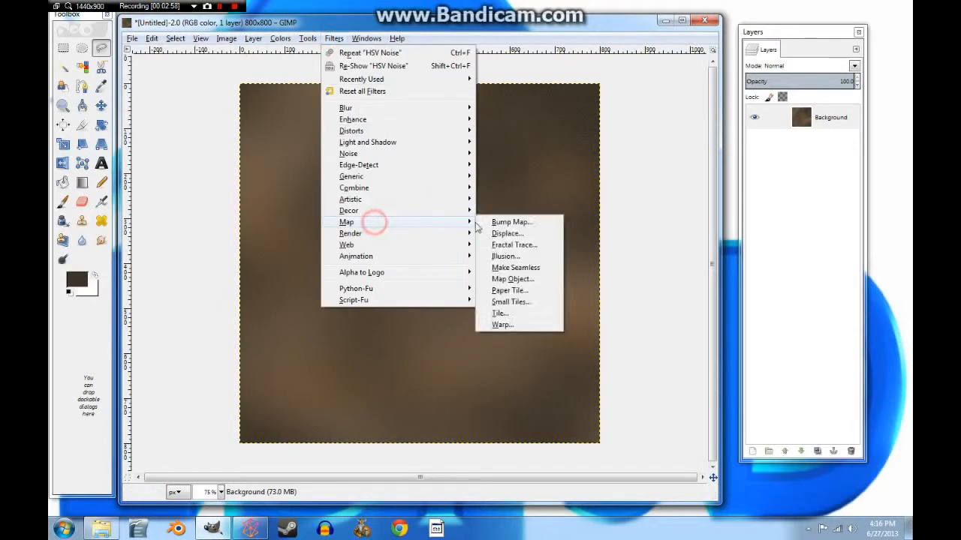
{"action": "left_click", "coordinate": [495, 222]}
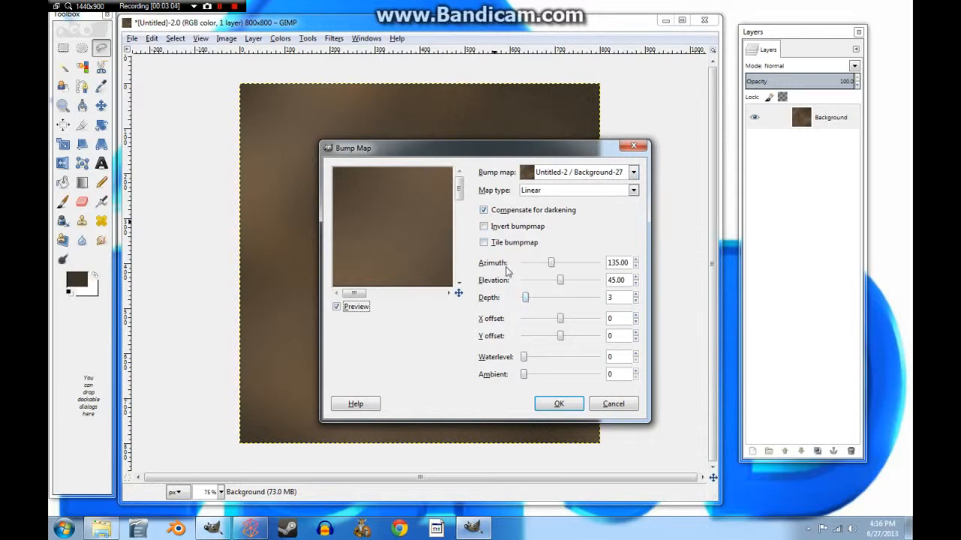
{"action": "left_click_drag", "start_coordinate": [526, 302], "coordinate": [534, 303]}
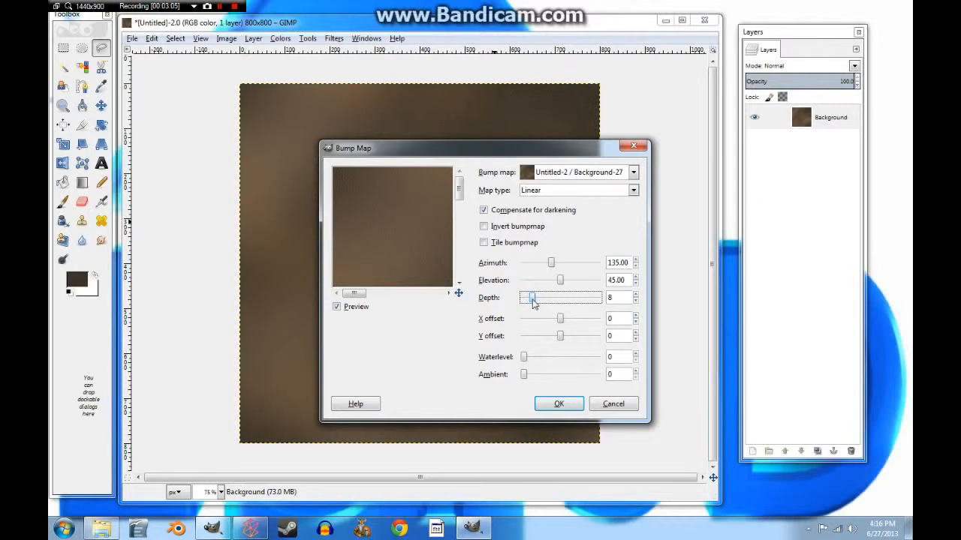
{"action": "left_click", "coordinate": [560, 406]}
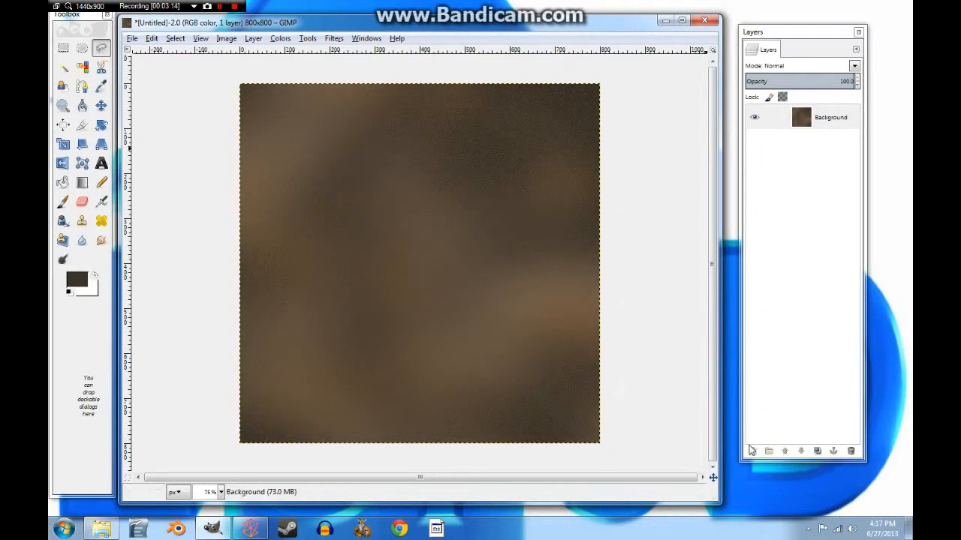
Step: Add a new transparent layer and fill it with white
{"action": "left_click", "coordinate": [753, 451]}
{"action": "left_click", "coordinate": [172, 222]}
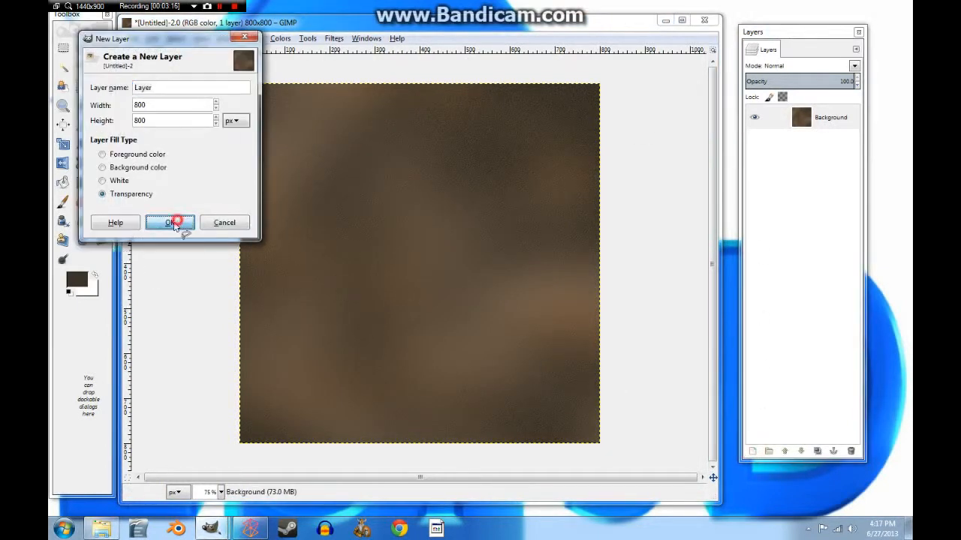
{"action": "left_click", "coordinate": [95, 275]}
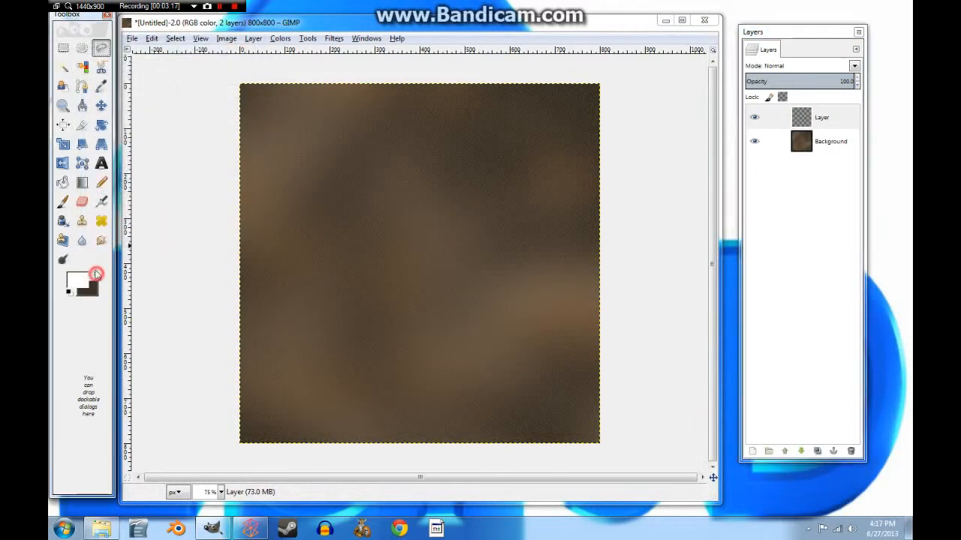
{"action": "left_click", "coordinate": [63, 184]}
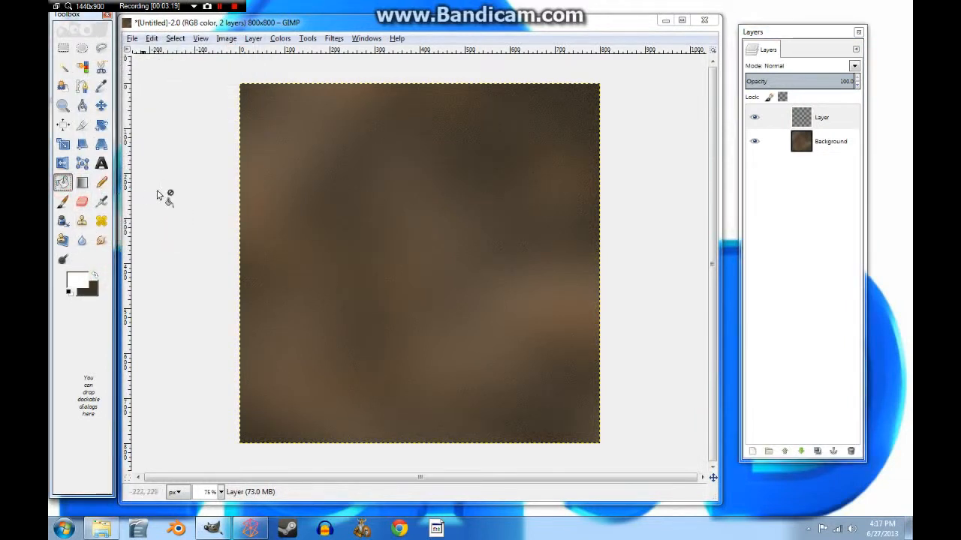
{"action": "left_click", "coordinate": [429, 262]}
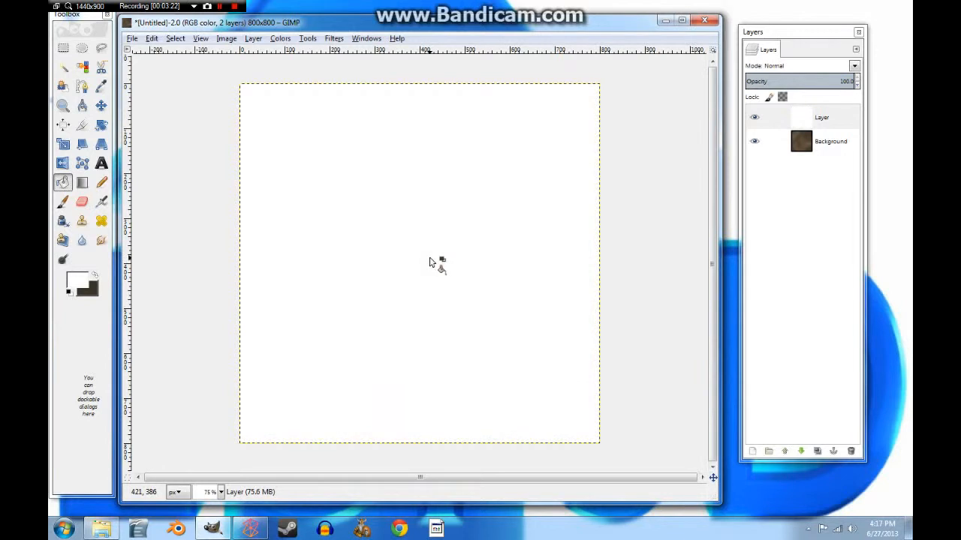
Step: Render randomized Solid Noise at Detail 15, move it below Background, and select Background
{"action": "left_click", "coordinate": [334, 39]}
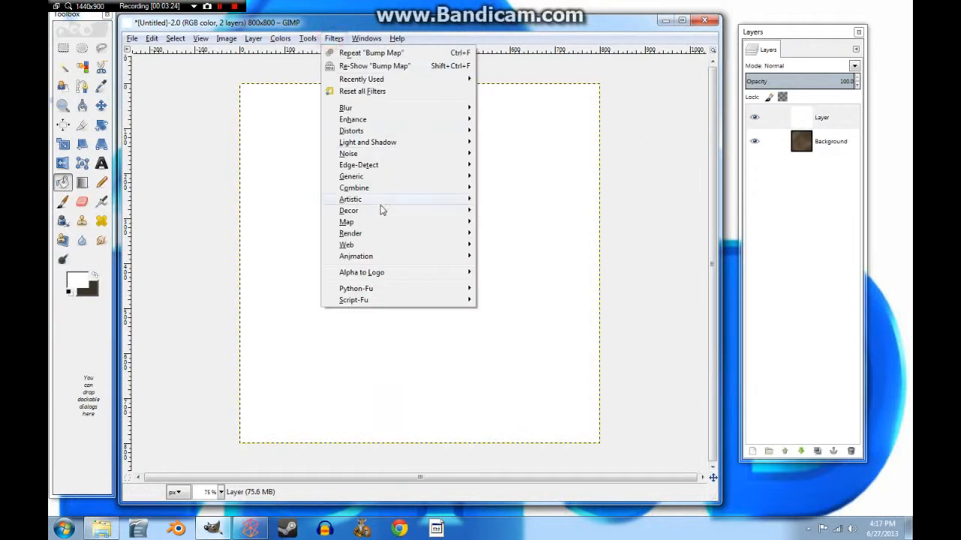
{"action": "mouse_move", "coordinate": [363, 234]}
{"action": "mouse_move", "coordinate": [552, 235]}
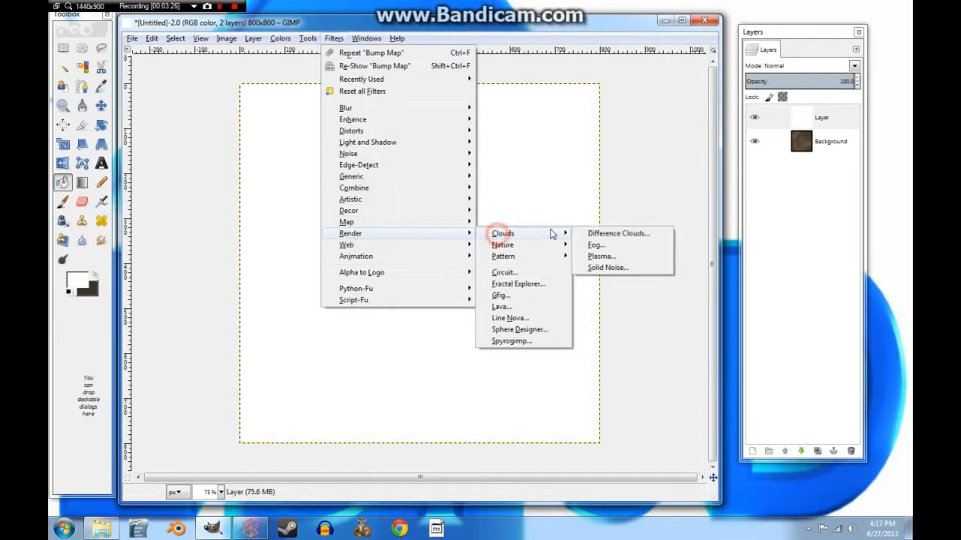
{"action": "left_click", "coordinate": [590, 234]}
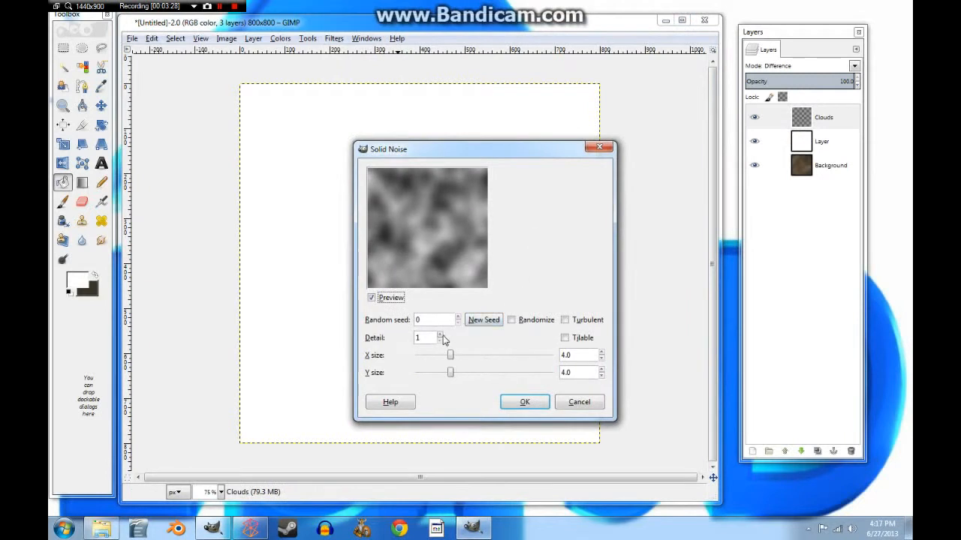
{"action": "right_click", "coordinate": [440, 335]}
{"action": "left_click", "coordinate": [511, 319]}
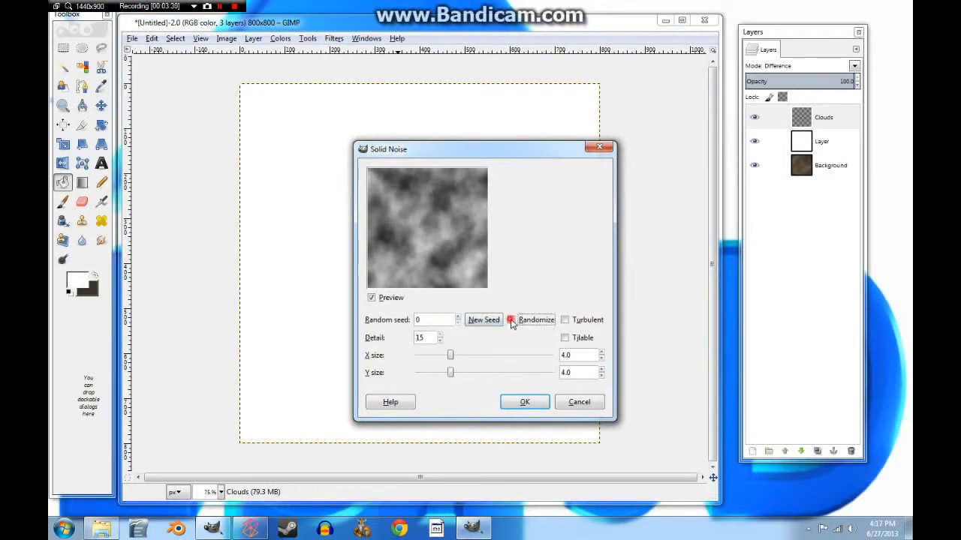
{"action": "left_click", "coordinate": [532, 402]}
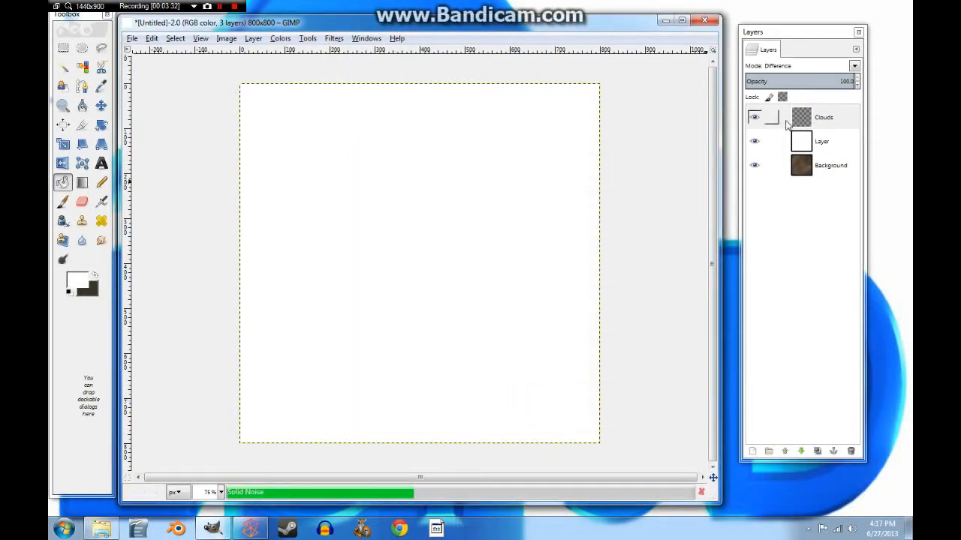
{"action": "left_click_drag", "start_coordinate": [798, 127], "coordinate": [800, 148]}
{"action": "left_click", "coordinate": [802, 124]}
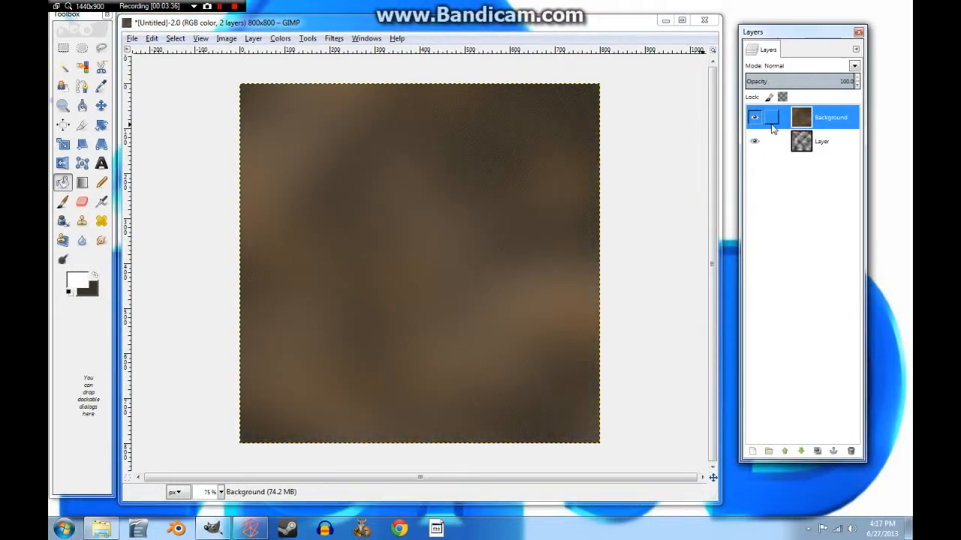
Step: Set the Bump Map to use the noise layer, keeping Compensate for darkening on
{"action": "left_click", "coordinate": [334, 39]}
{"action": "mouse_move", "coordinate": [359, 224]}
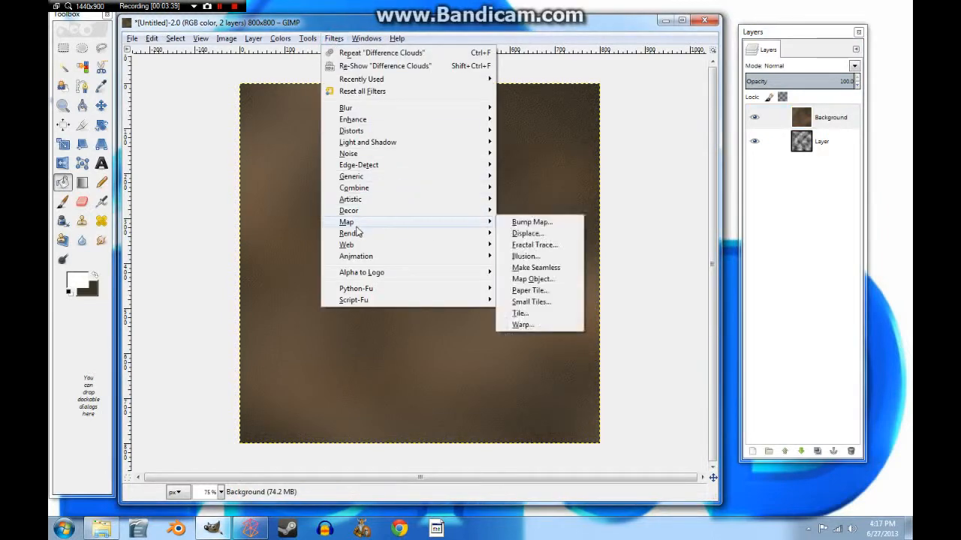
{"action": "left_click", "coordinate": [518, 225]}
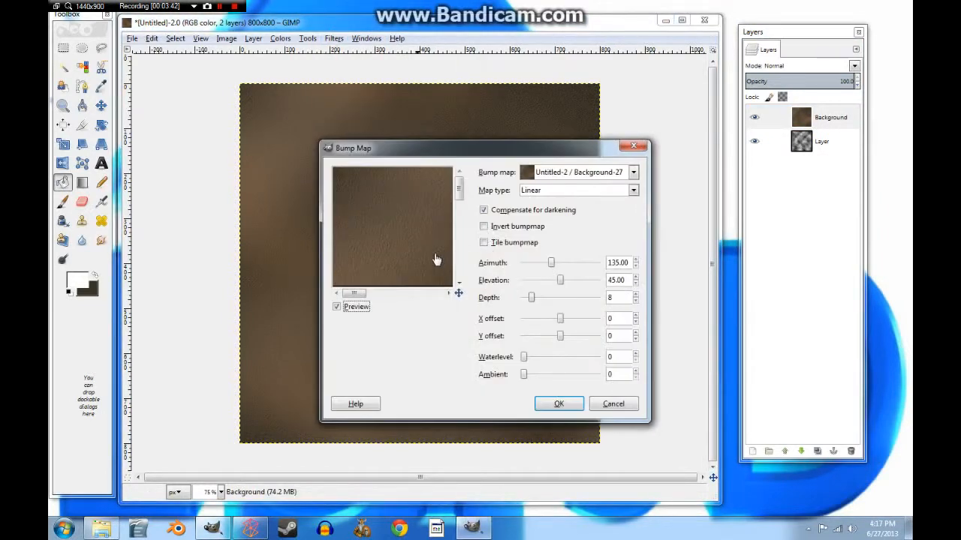
{"action": "left_click", "coordinate": [633, 172]}
{"action": "left_click", "coordinate": [575, 206]}
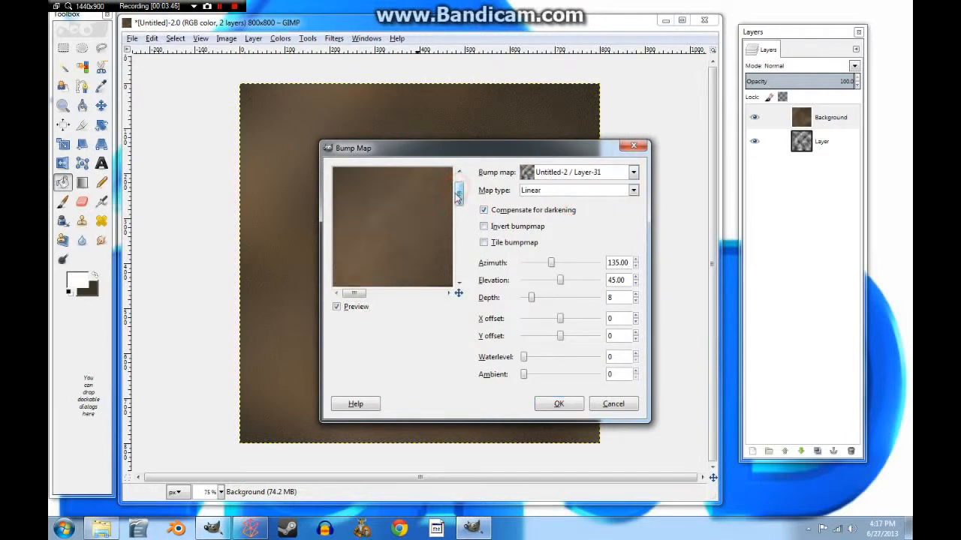
{"action": "left_click", "coordinate": [531, 299]}
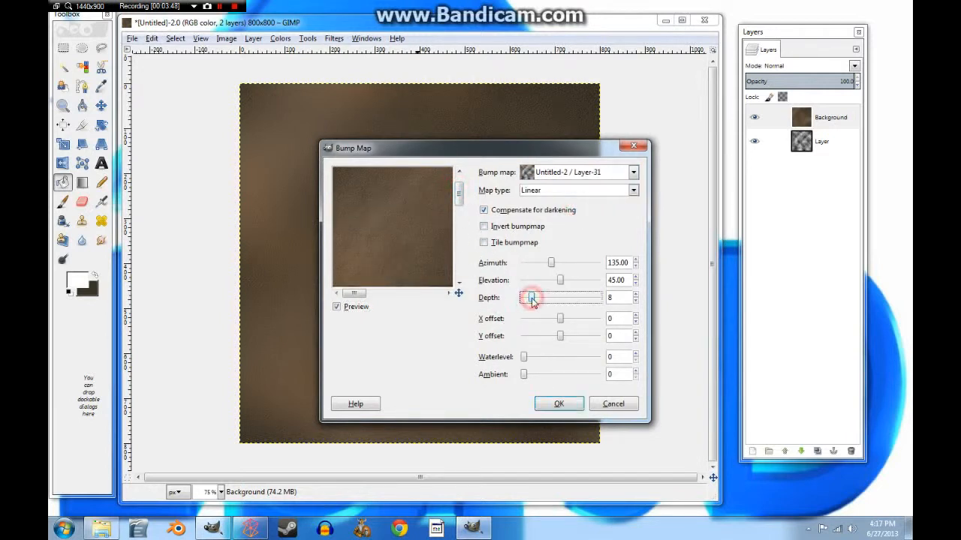
{"action": "left_click", "coordinate": [483, 212]}
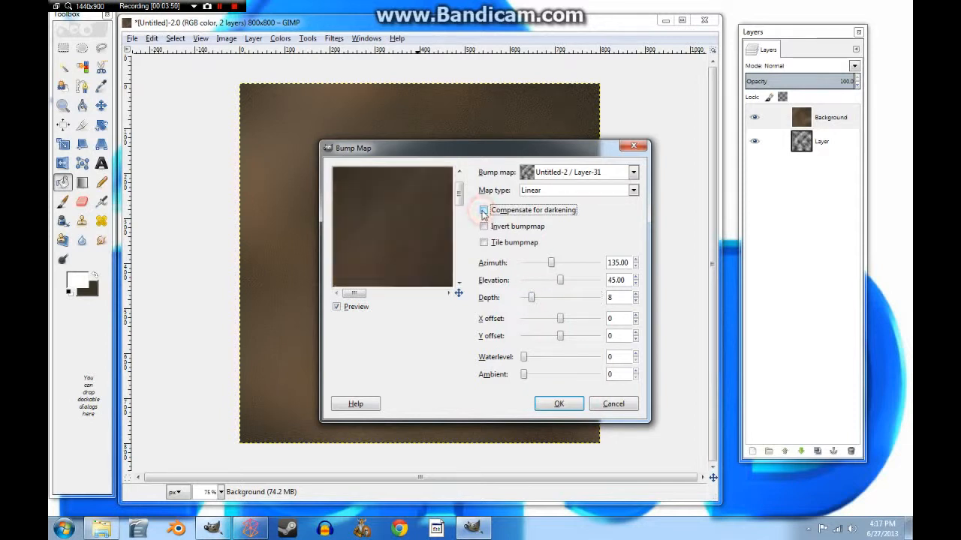
{"action": "left_click_drag", "start_coordinate": [529, 299], "coordinate": [541, 301]}
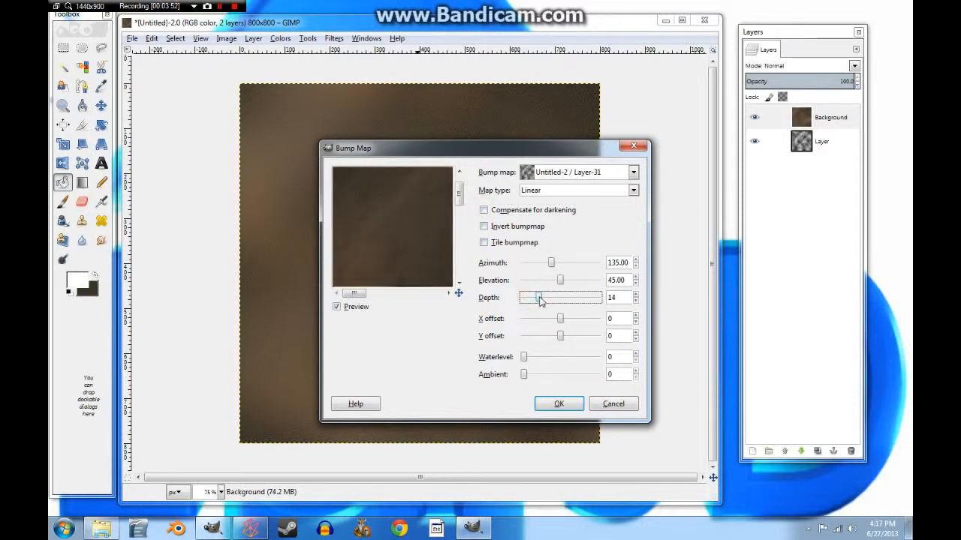
{"action": "left_click", "coordinate": [483, 211]}
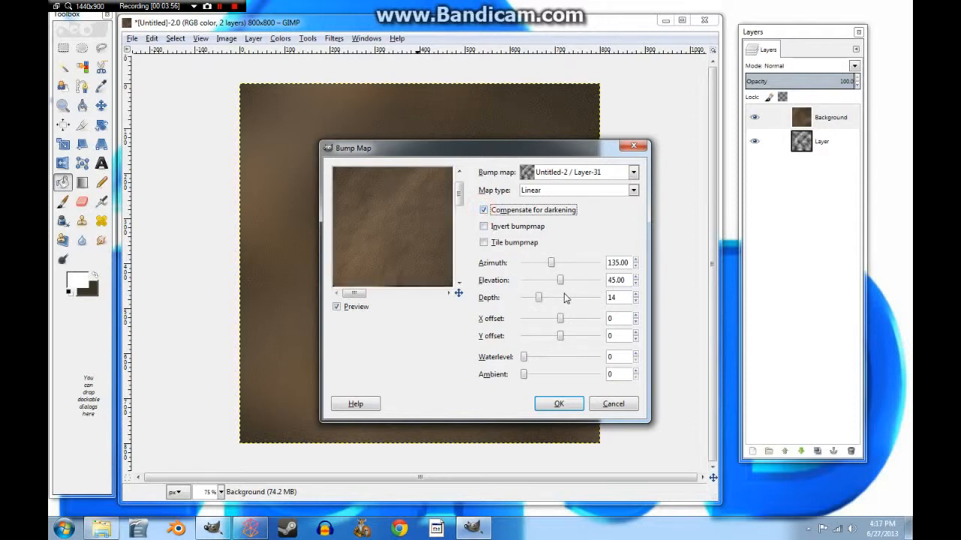
Step: Switch the map type to Spherical, set depth 13, and apply
{"action": "left_click_drag", "start_coordinate": [458, 194], "coordinate": [458, 230]}
{"action": "left_click", "coordinate": [632, 192]}
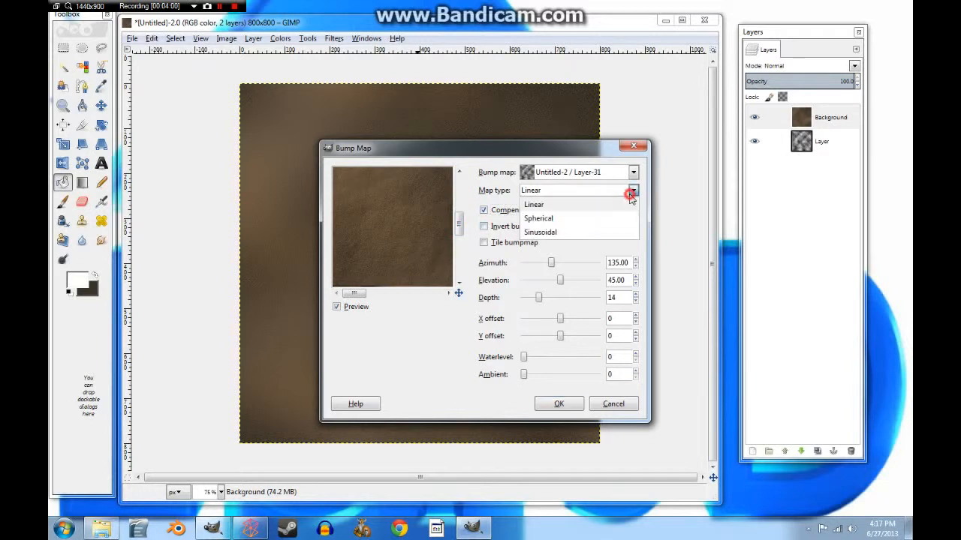
{"action": "left_click", "coordinate": [570, 219]}
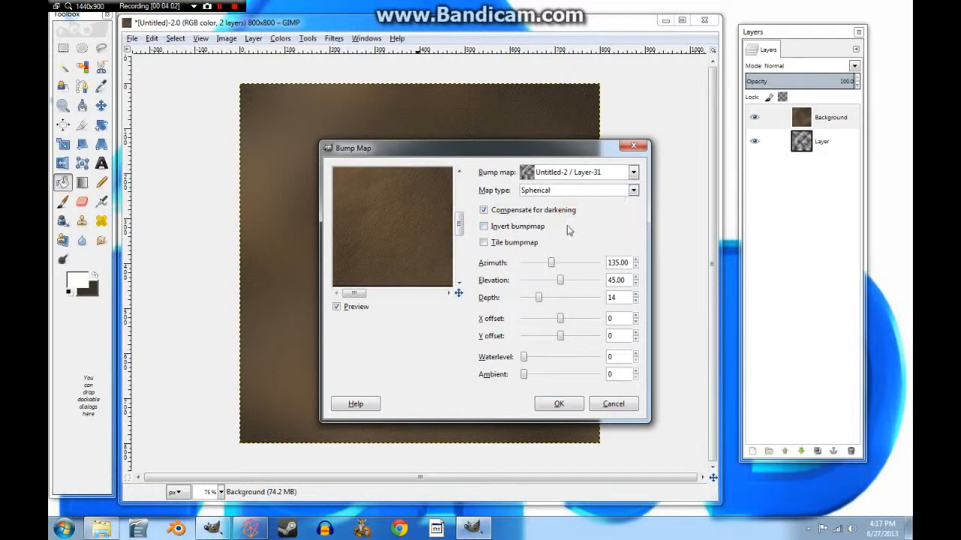
{"action": "mouse_move", "coordinate": [545, 300]}
{"action": "left_mouse_down"}
{"action": "mouse_move", "coordinate": [571, 300]}
{"action": "mouse_move", "coordinate": [552, 300]}
{"action": "left_mouse_up"}
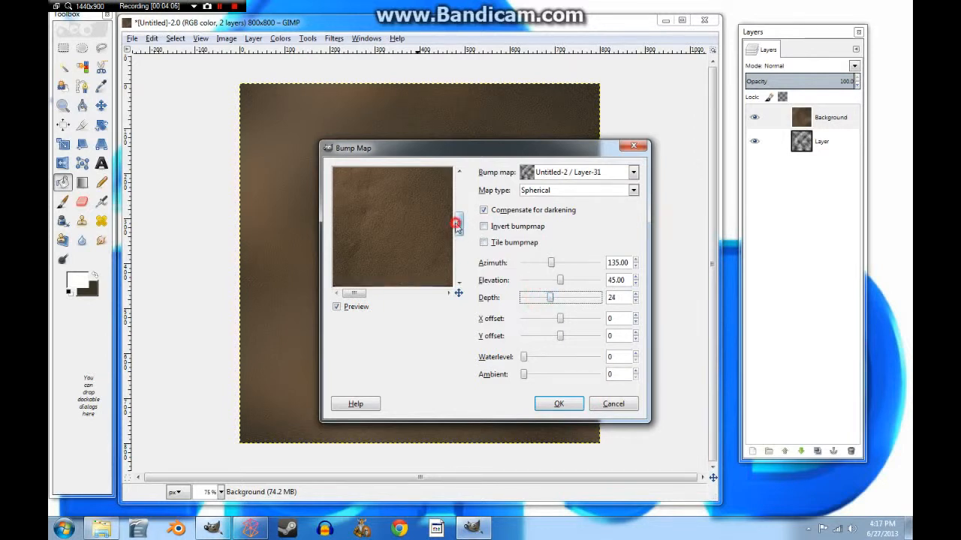
{"action": "left_click_drag", "start_coordinate": [457, 225], "coordinate": [461, 203]}
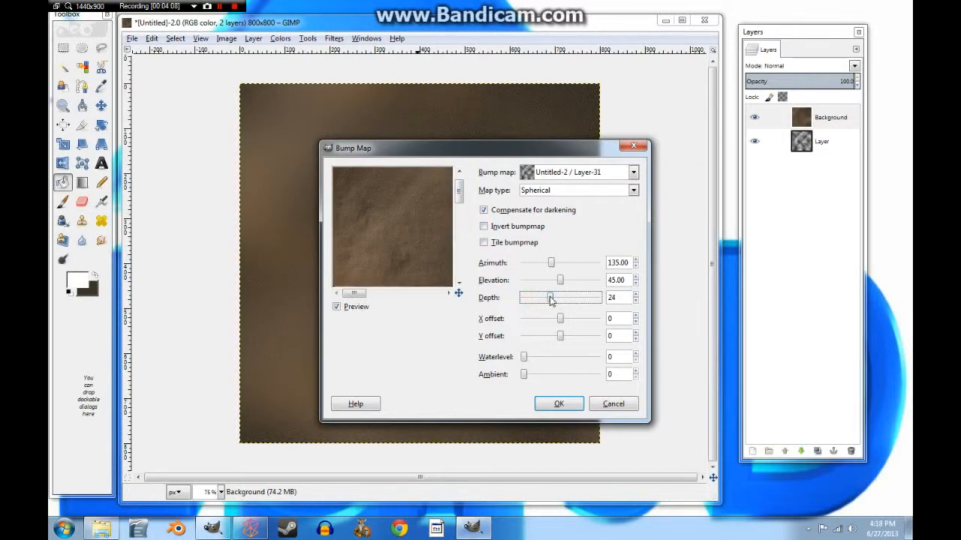
{"action": "left_click_drag", "start_coordinate": [550, 298], "coordinate": [539, 300]}
{"action": "left_click", "coordinate": [554, 405]}
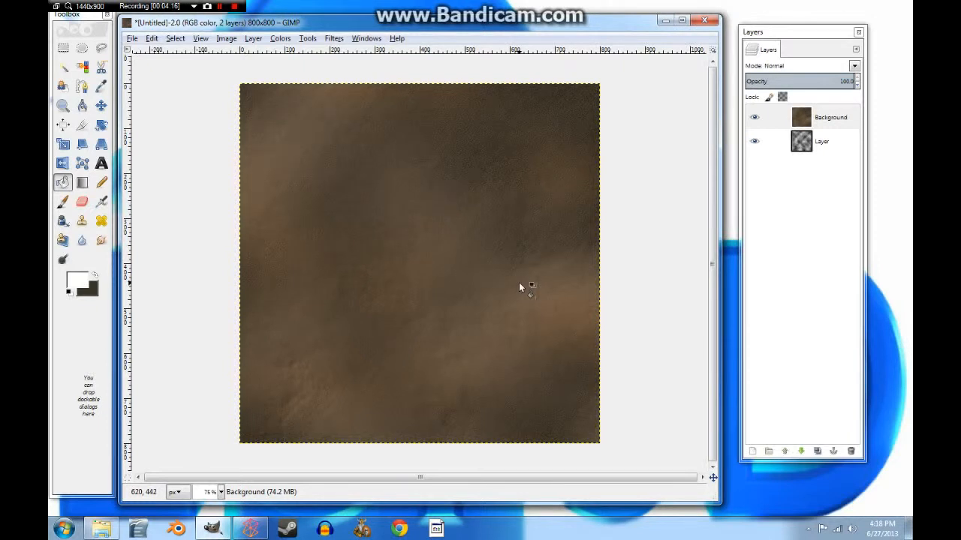
Step: Reapply the Spherical Bump Map from the noise layer at depth 26
{"action": "left_click", "coordinate": [334, 39]}
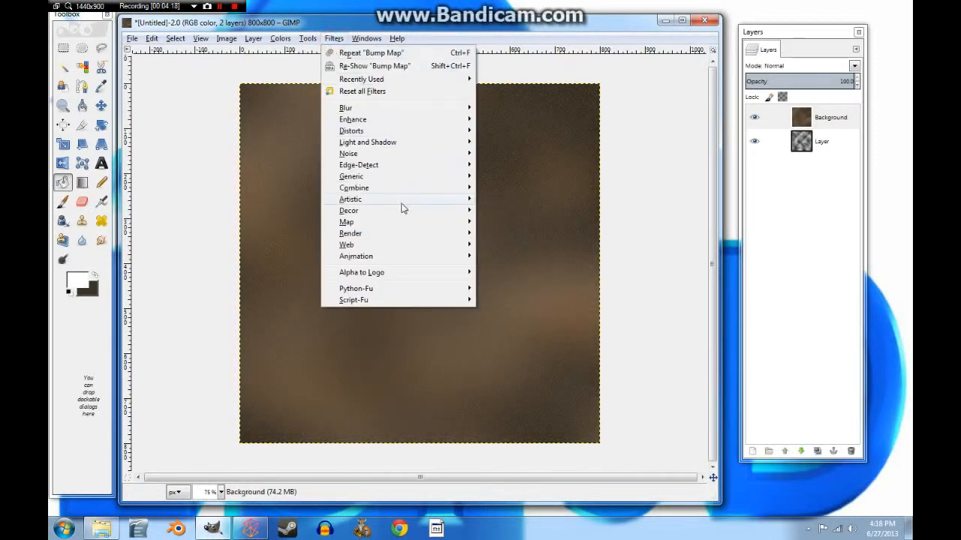
{"action": "mouse_move", "coordinate": [409, 224]}
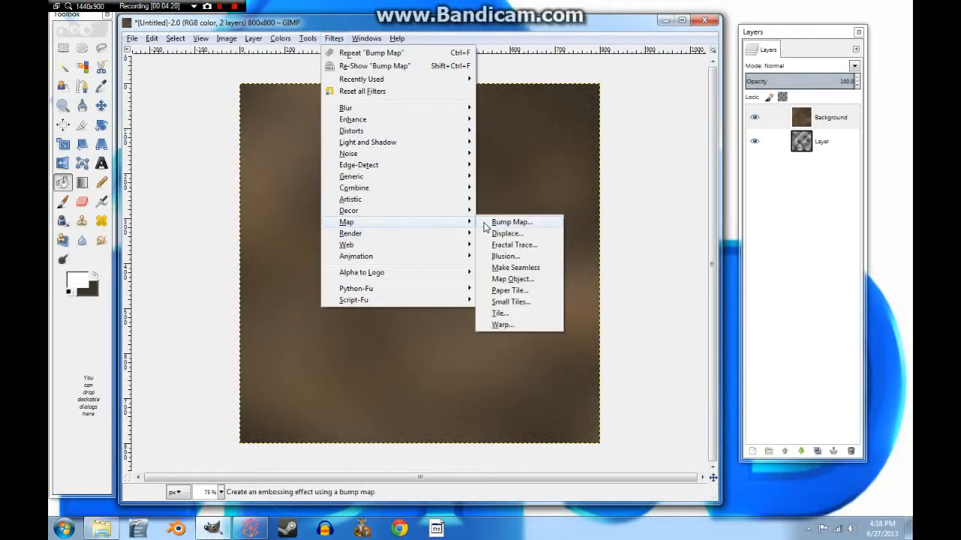
{"action": "left_click", "coordinate": [496, 223]}
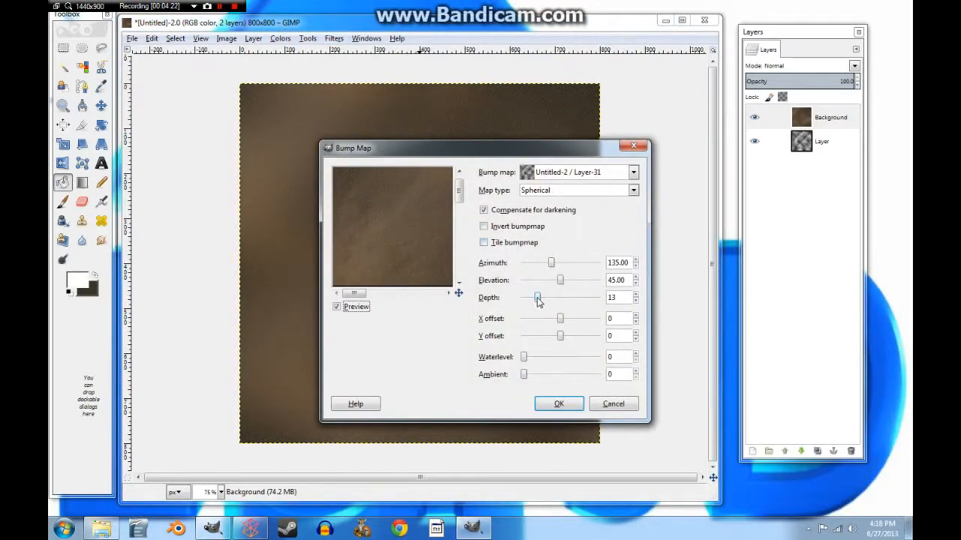
{"action": "left_click_drag", "start_coordinate": [538, 299], "coordinate": [545, 301]}
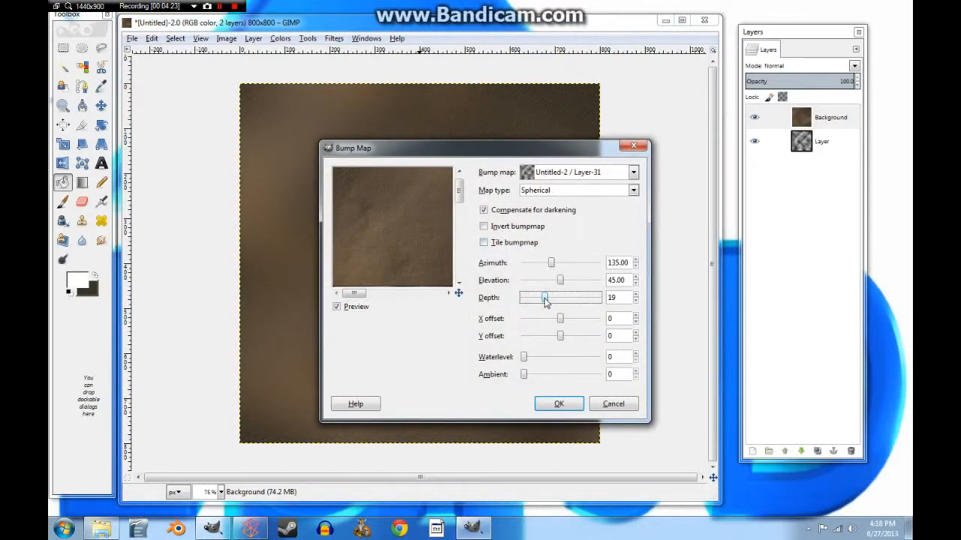
{"action": "left_click", "coordinate": [633, 190]}
{"action": "left_click", "coordinate": [575, 231]}
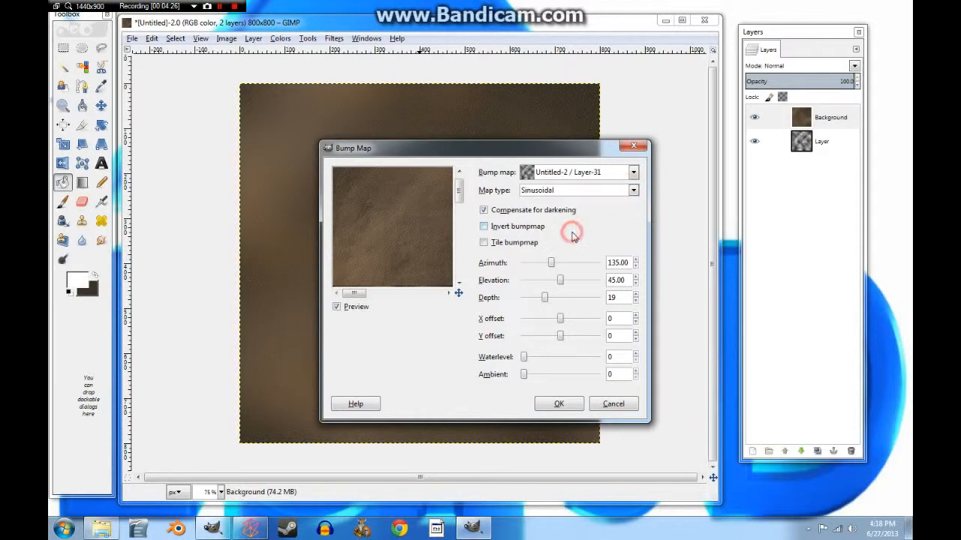
{"action": "left_click", "coordinate": [633, 190]}
{"action": "left_click", "coordinate": [582, 217]}
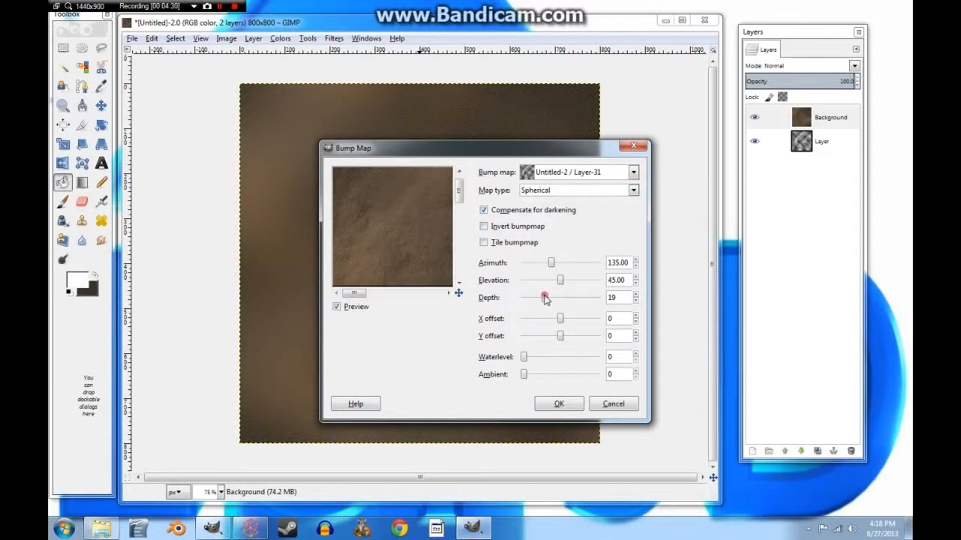
{"action": "left_click_drag", "start_coordinate": [545, 299], "coordinate": [554, 301]}
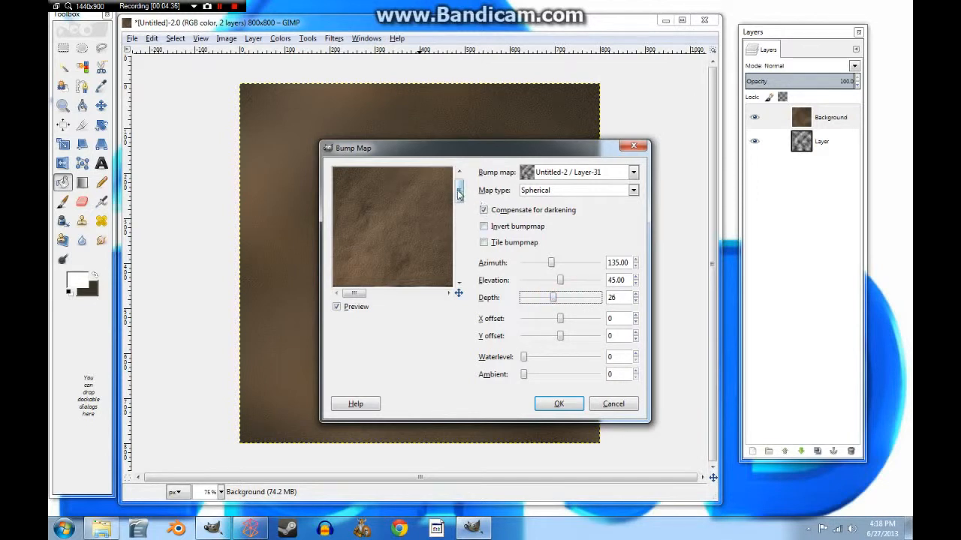
{"action": "left_click_drag", "start_coordinate": [460, 192], "coordinate": [459, 264]}
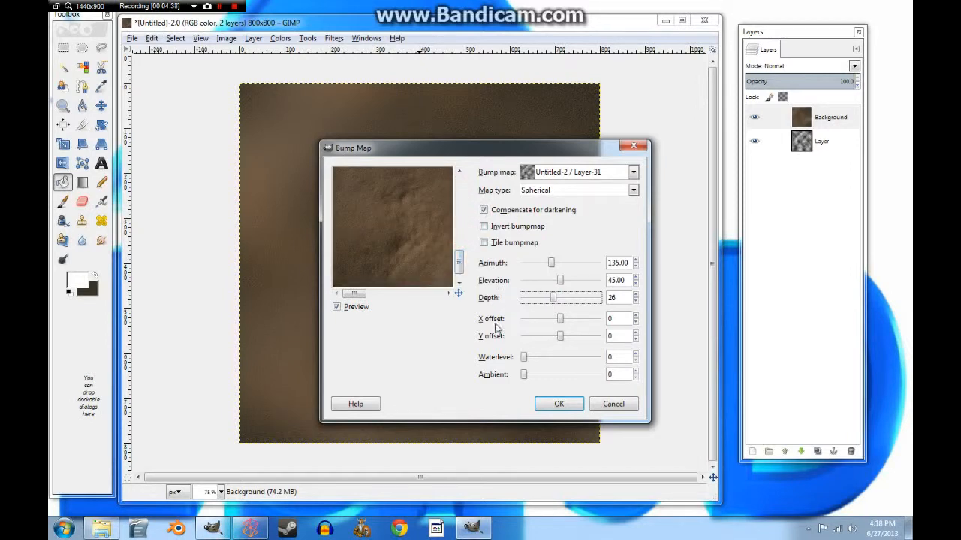
{"action": "left_click", "coordinate": [558, 404]}
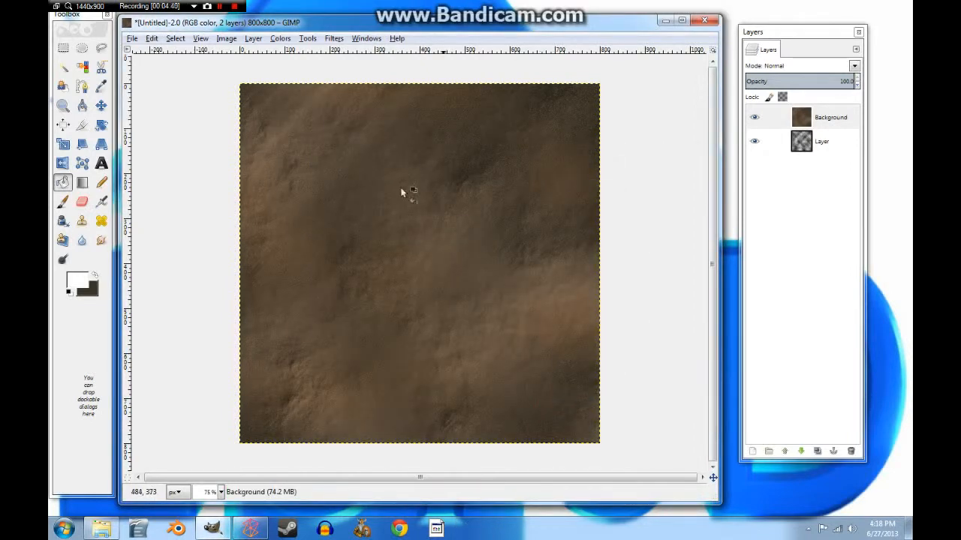
Step: Apply Filters > Map > Make Seamless to the leather texture, then select the Pencil tool
{"action": "left_click", "coordinate": [328, 40]}
{"action": "mouse_move", "coordinate": [375, 224]}
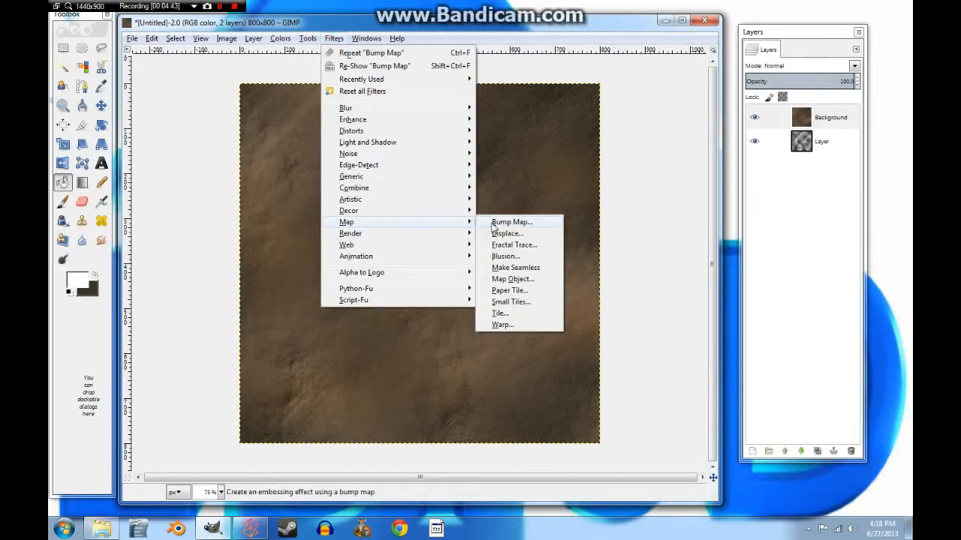
{"action": "left_click", "coordinate": [518, 262]}
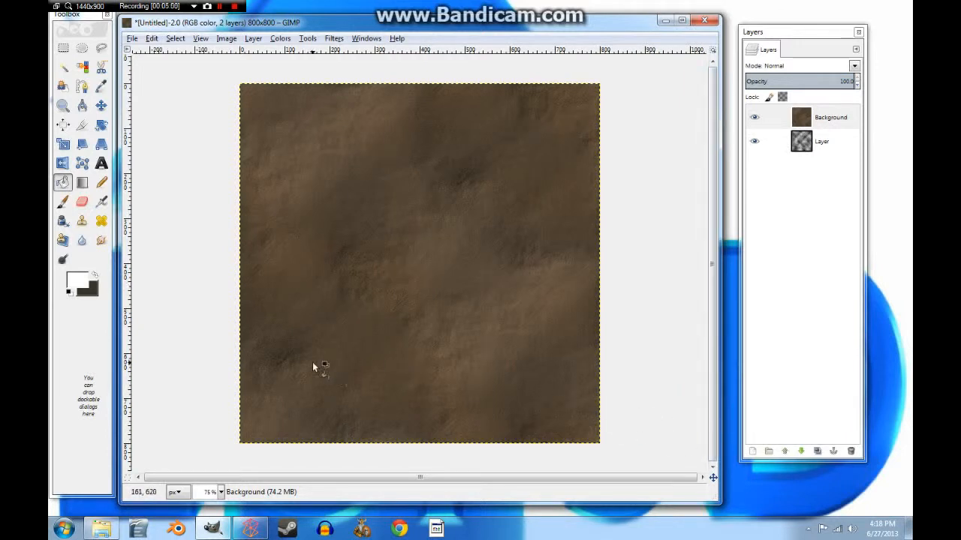
{"action": "left_click", "coordinate": [102, 183]}
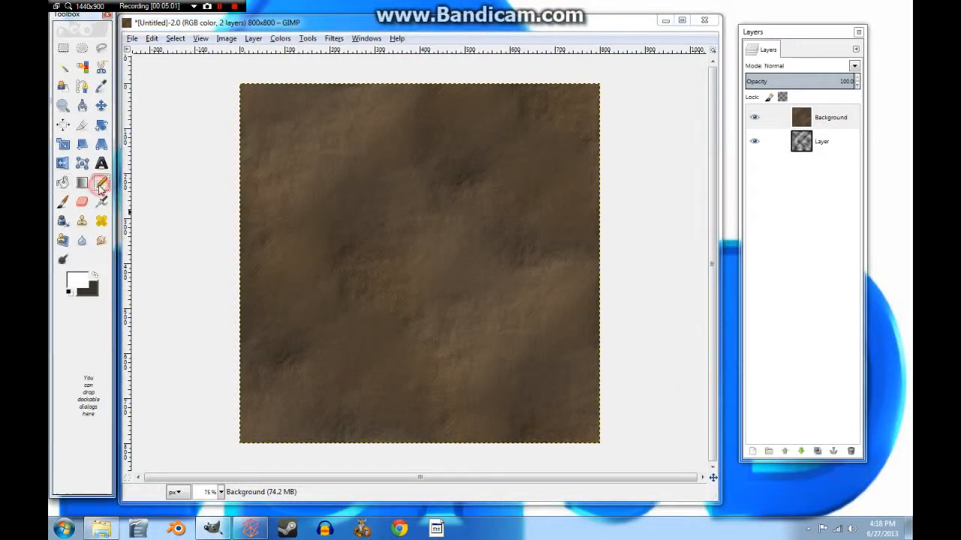
Step: Check and close the Pencil tool settings, then bring up the Edit menu
{"action": "double_click", "coordinate": [104, 182]}
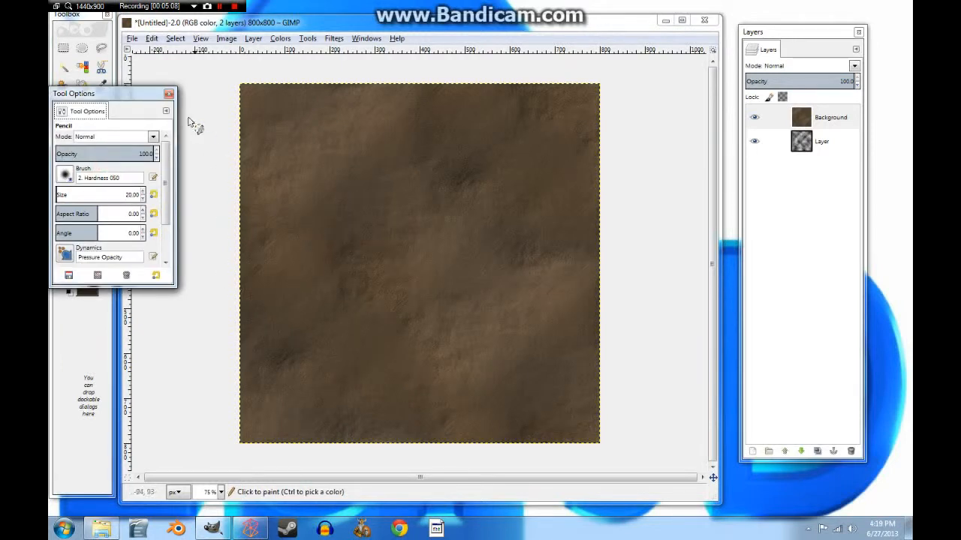
{"action": "left_click", "coordinate": [169, 93]}
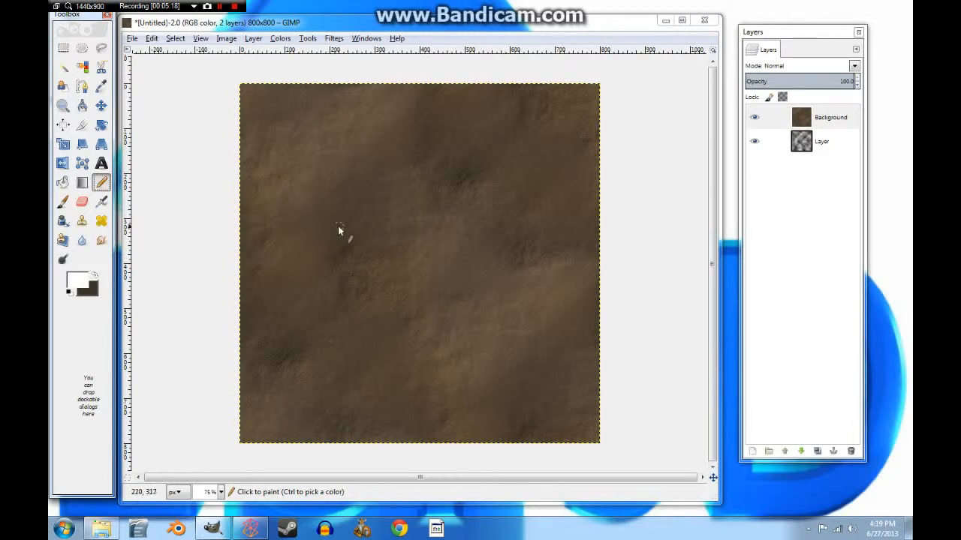
{"action": "left_click", "coordinate": [152, 39]}
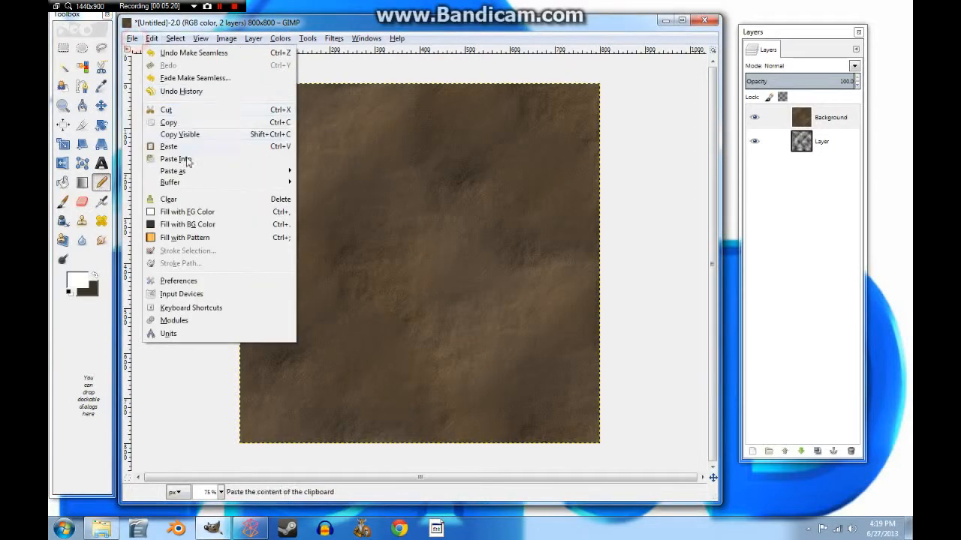
Step: Export the image to Desktop/game models under the name tutorial leather.png
{"action": "mouse_move", "coordinate": [131, 38]}
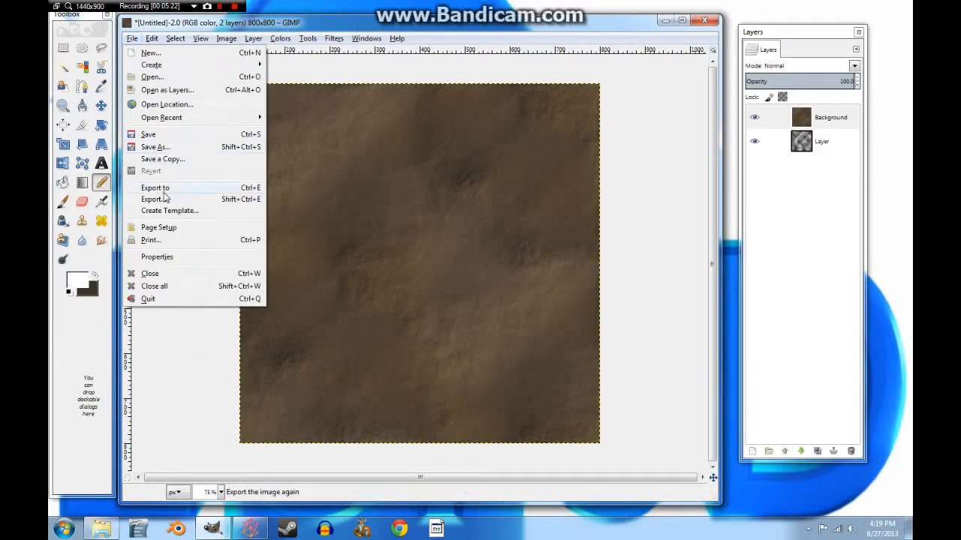
{"action": "left_click", "coordinate": [164, 199]}
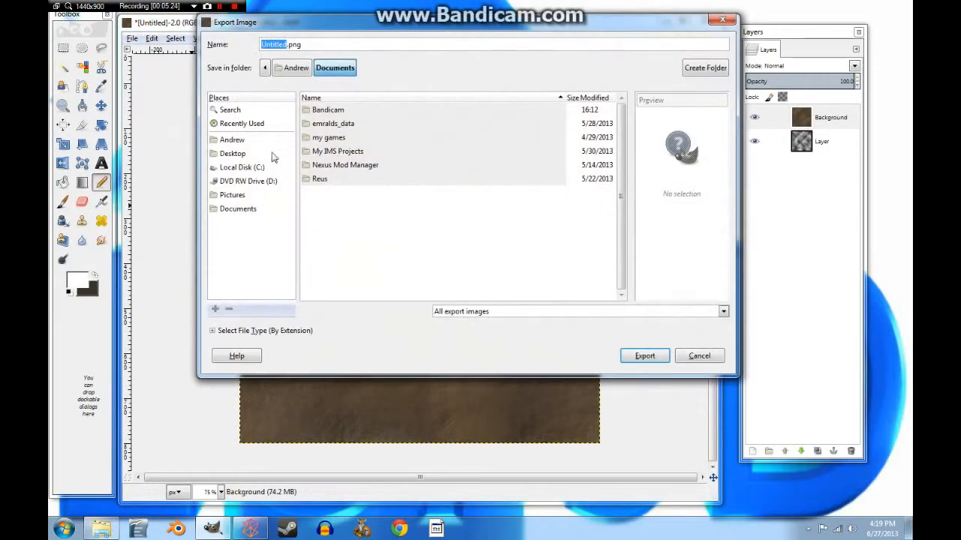
{"action": "left_click", "coordinate": [233, 155]}
{"action": "double_click", "coordinate": [323, 111]}
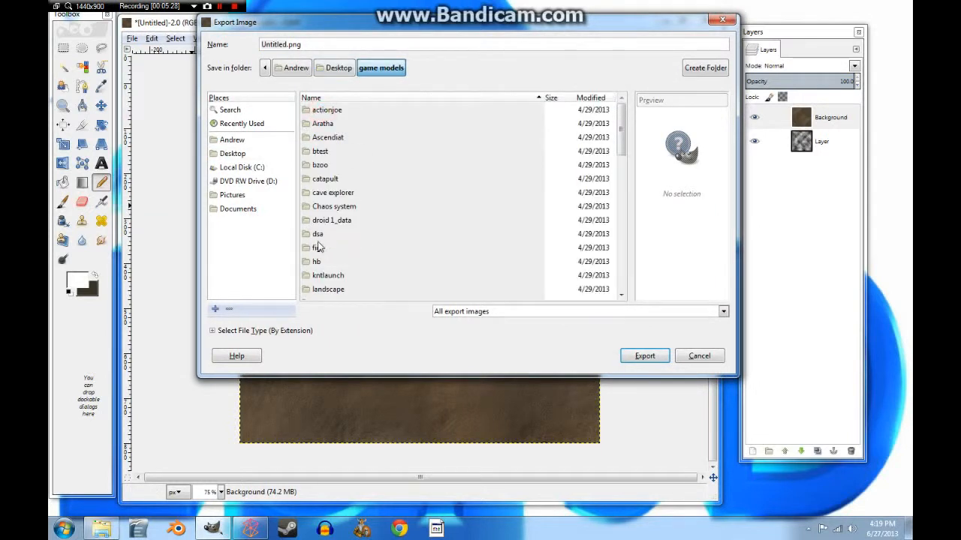
{"action": "scroll", "coordinate": [323, 251], "scroll_direction": "down", "scroll_amount": 4}
{"action": "scroll", "coordinate": [342, 251], "scroll_direction": "down", "scroll_amount": 2}
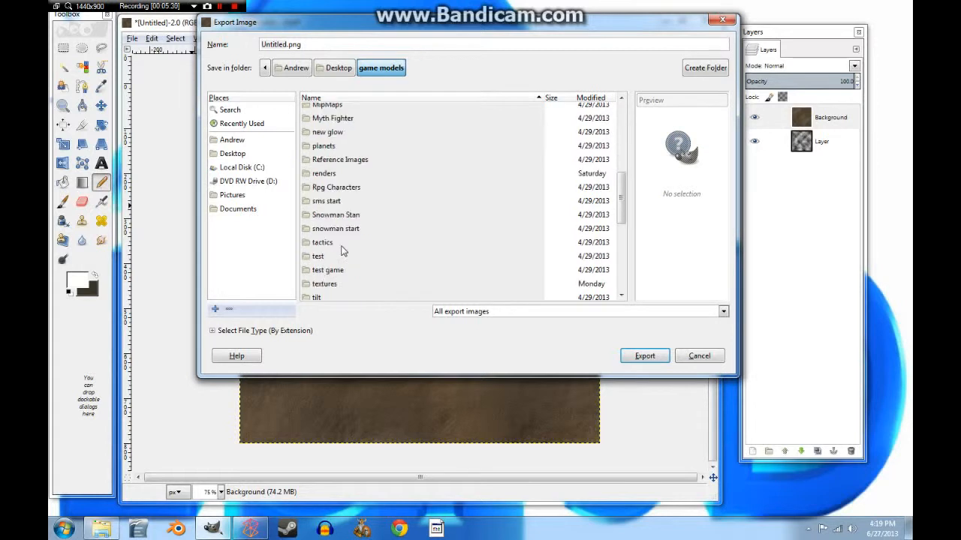
{"action": "left_click", "coordinate": [325, 285]}
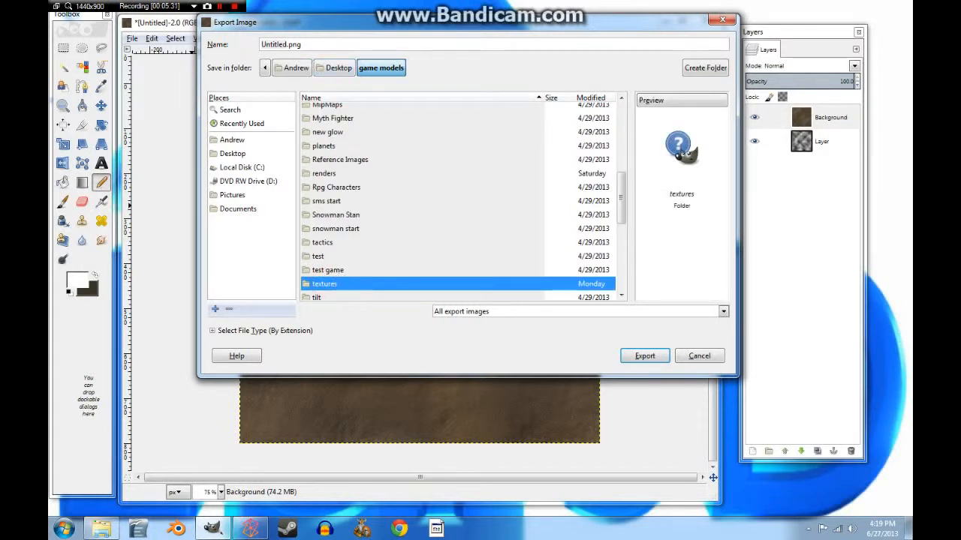
{"action": "double_click", "coordinate": [306, 44]}
{"action": "triple_click", "coordinate": [306, 44]}
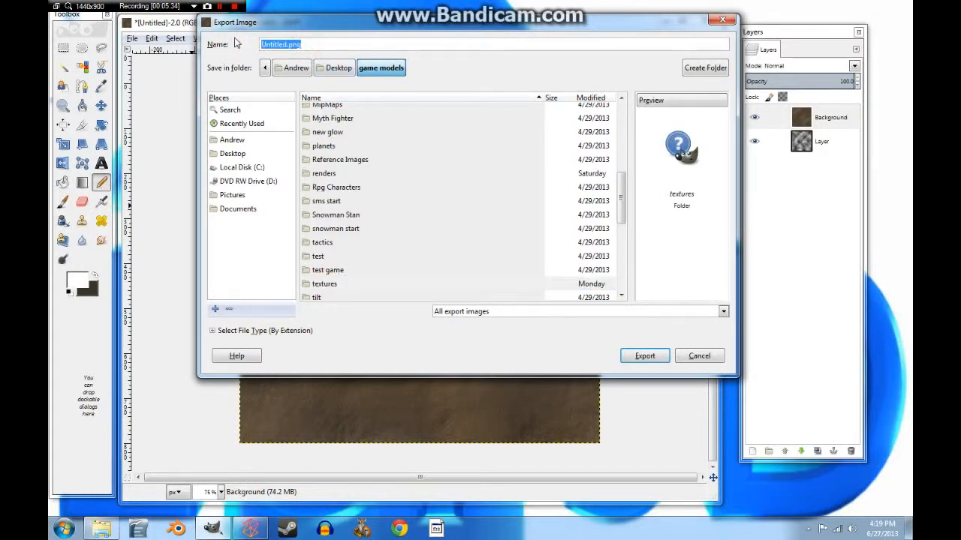
{"action": "type", "text": "tutorial leather"}
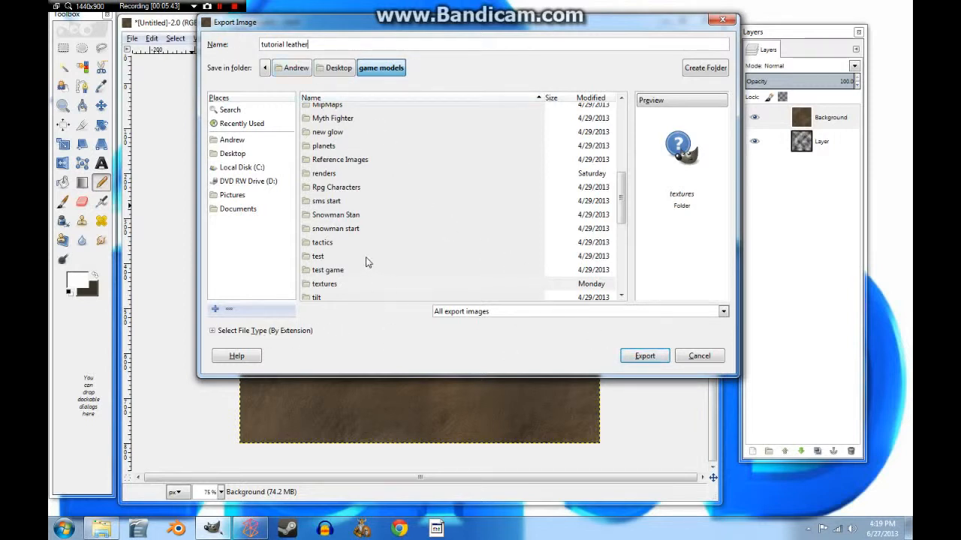
{"action": "type", "text": "ng"}
{"action": "left_click", "coordinate": [643, 358]}
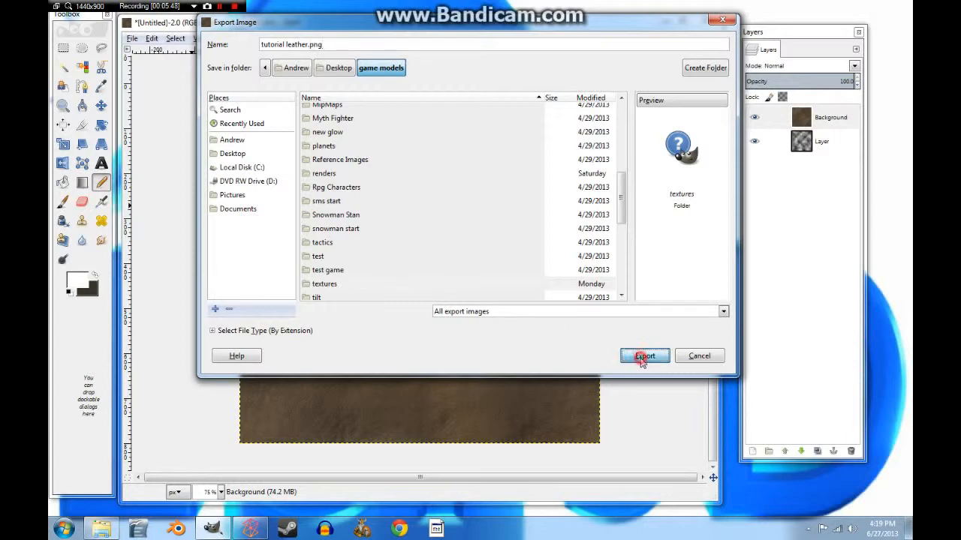
Step: Redirect the export into the textures folder and confirm the PNG export settings
{"action": "left_click", "coordinate": [537, 379]}
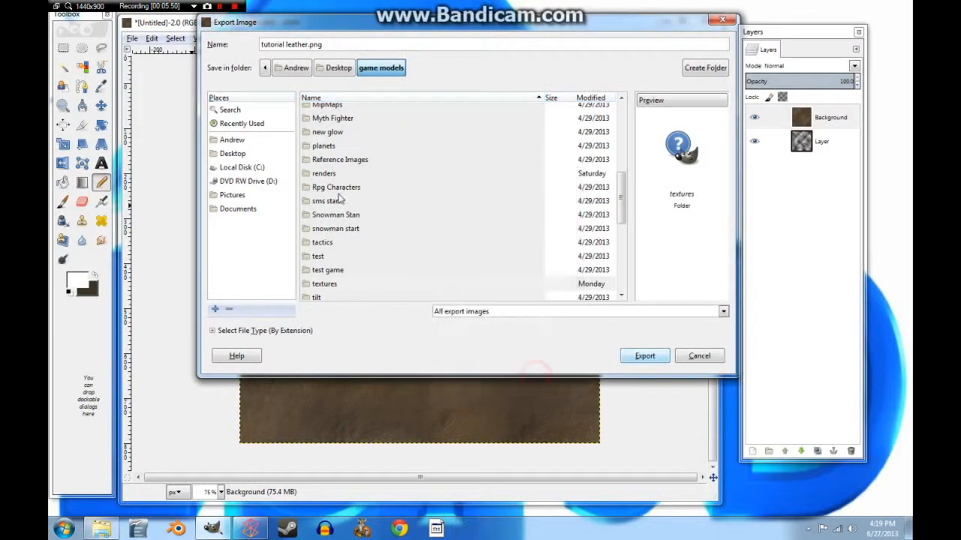
{"action": "scroll", "coordinate": [338, 200], "scroll_direction": "down", "scroll_amount": 4}
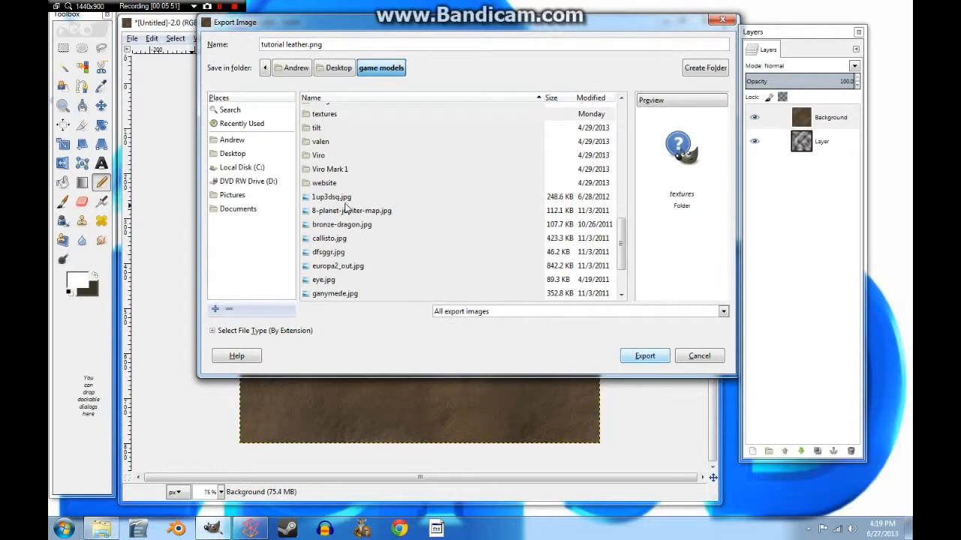
{"action": "double_click", "coordinate": [321, 114]}
{"action": "left_click", "coordinate": [643, 365]}
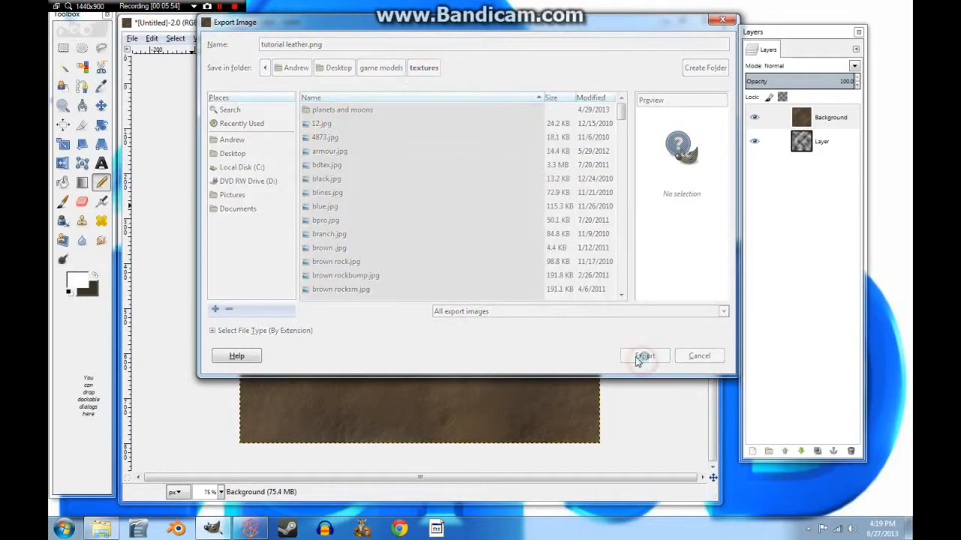
{"action": "left_click", "coordinate": [485, 377]}
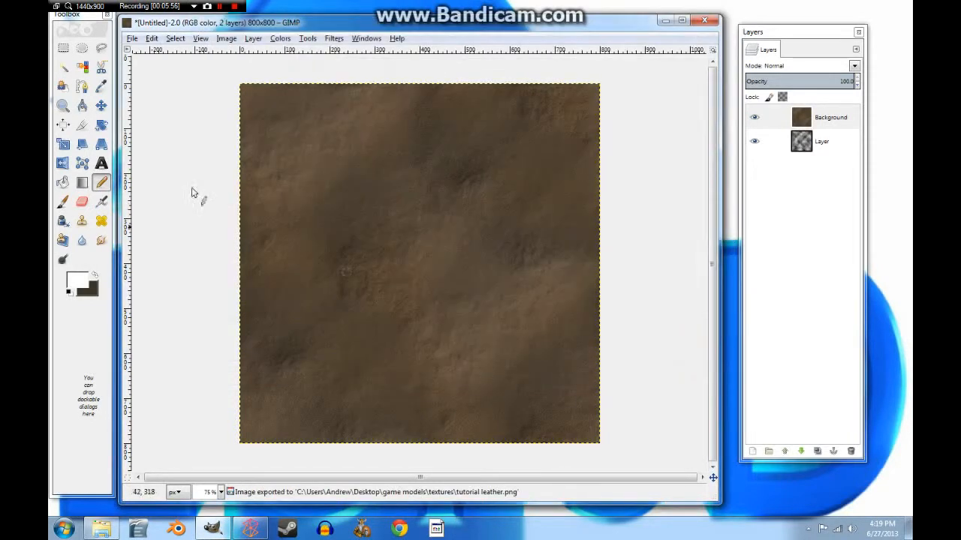
Step: Close the image without saving, quit GIMP, and open the cloth scene in Blender
{"action": "left_click", "coordinate": [704, 21]}
{"action": "left_click", "coordinate": [422, 334]}
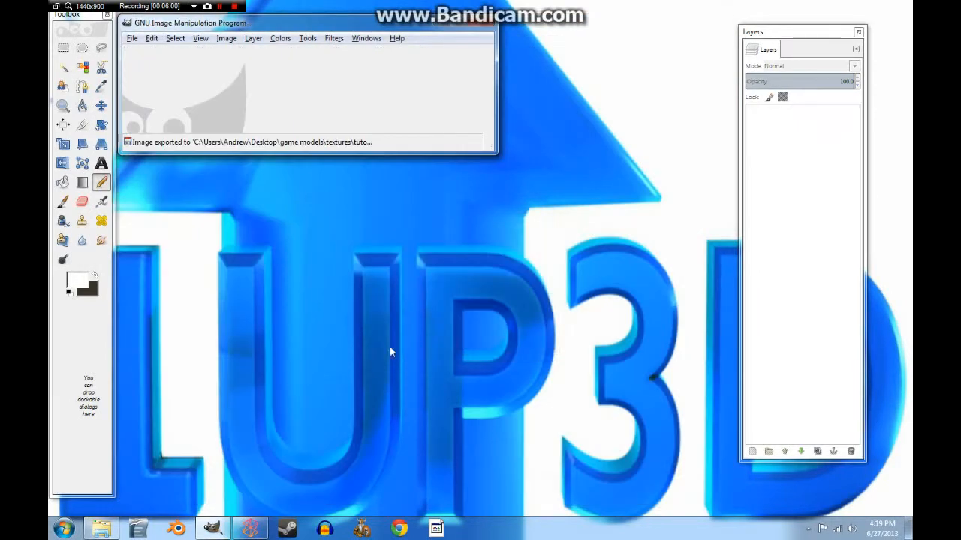
{"action": "left_click", "coordinate": [486, 17]}
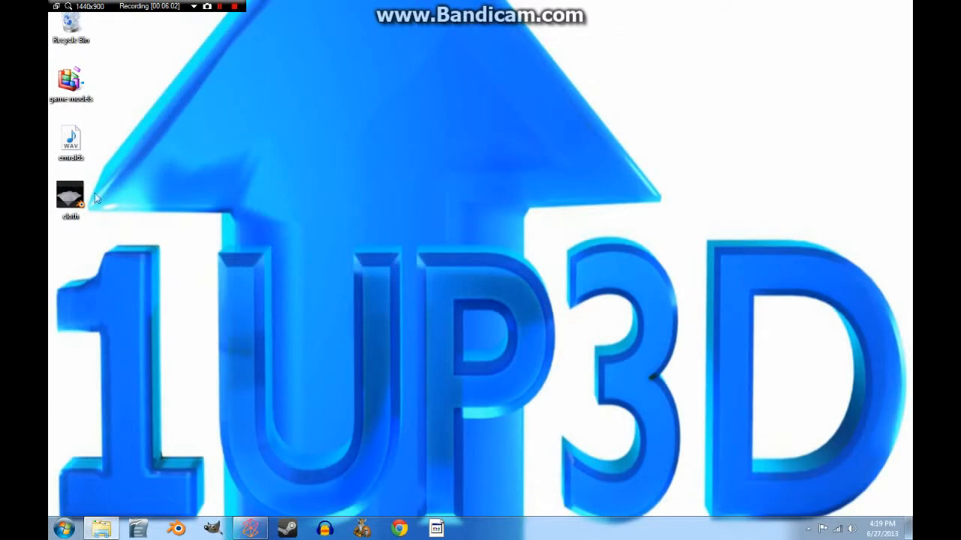
{"action": "double_click", "coordinate": [69, 197]}
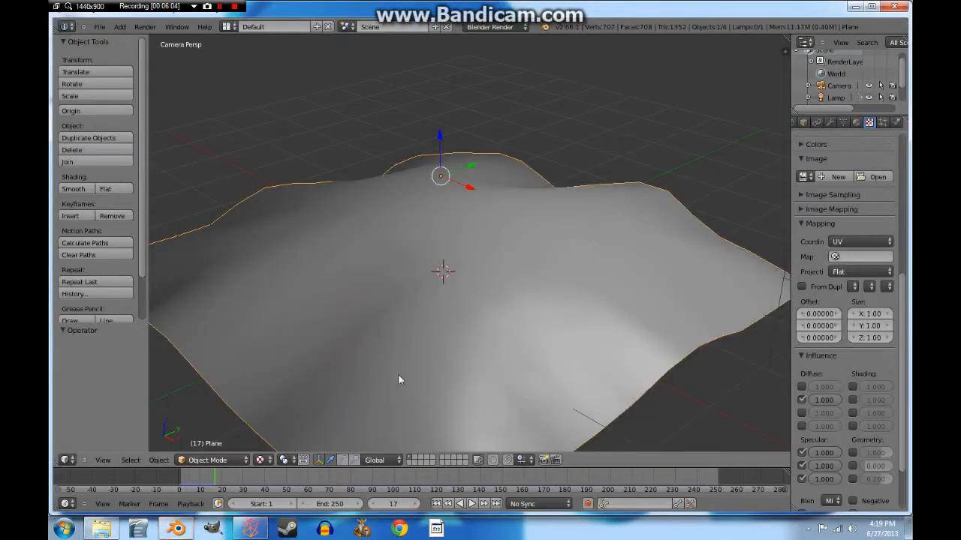
Step: Load tutorial leather.png from game models/textures into the plane's Image texture panel
{"action": "scroll", "coordinate": [499, 250], "scroll_direction": "down", "scroll_amount": 2}
{"action": "scroll", "coordinate": [455, 311], "scroll_direction": "up", "scroll_amount": 3}
{"action": "scroll", "coordinate": [467, 329], "scroll_direction": "down", "scroll_amount": 2}
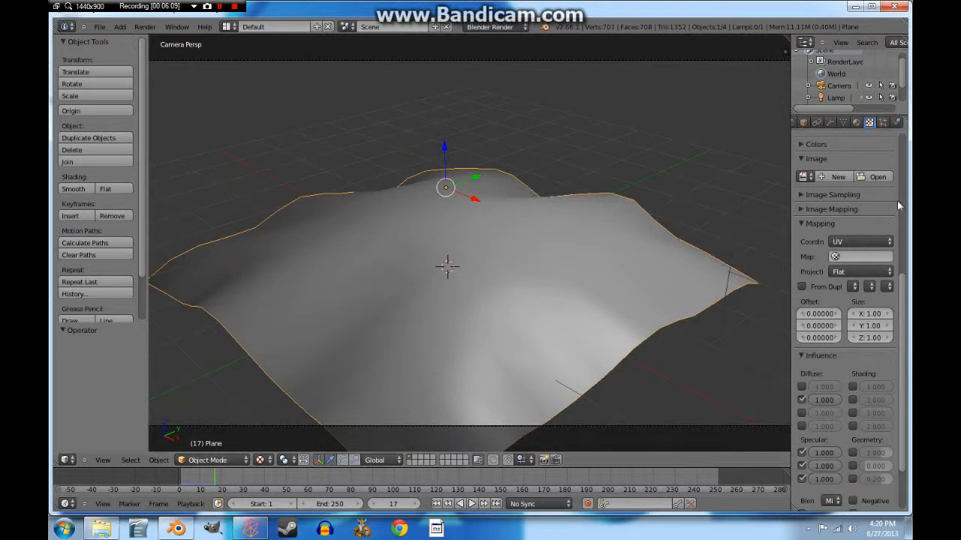
{"action": "left_click", "coordinate": [875, 181]}
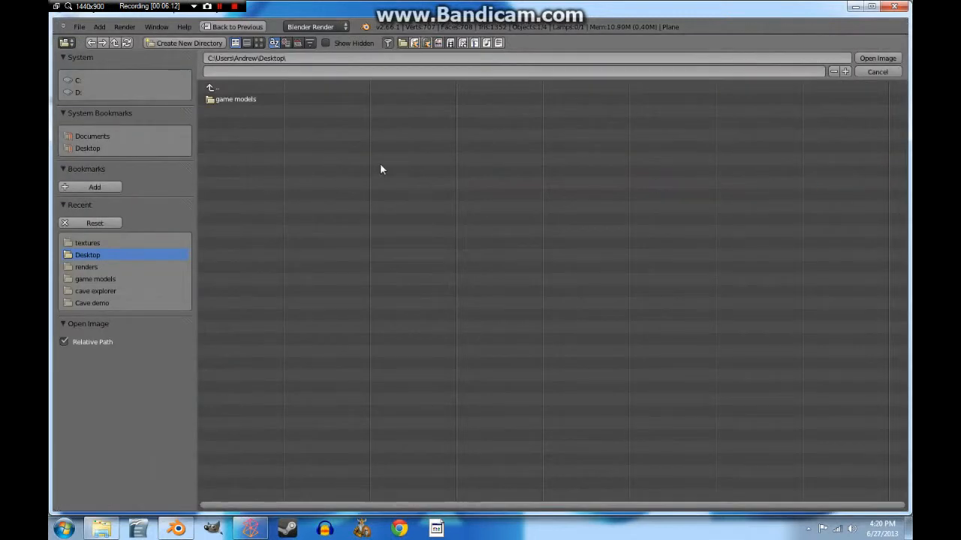
{"action": "left_click", "coordinate": [238, 100]}
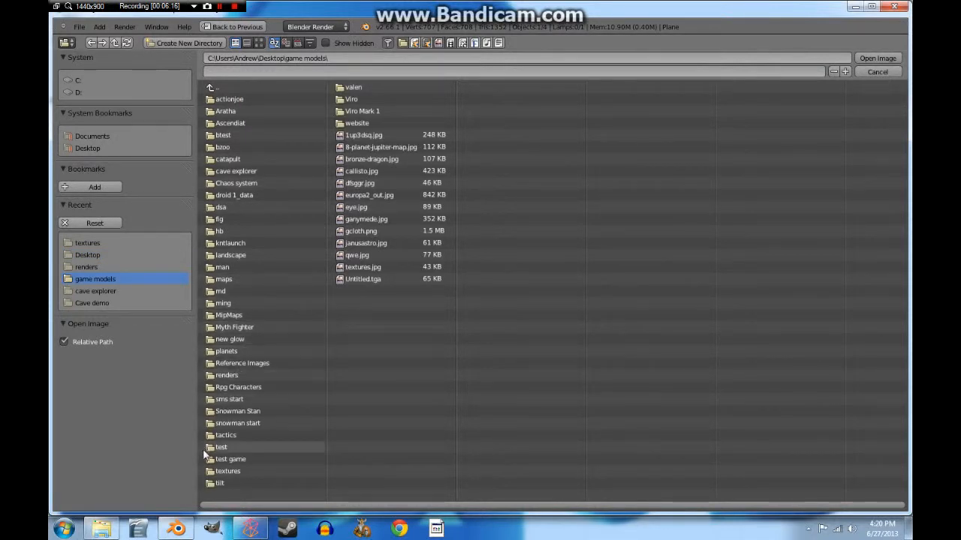
{"action": "left_click", "coordinate": [227, 470]}
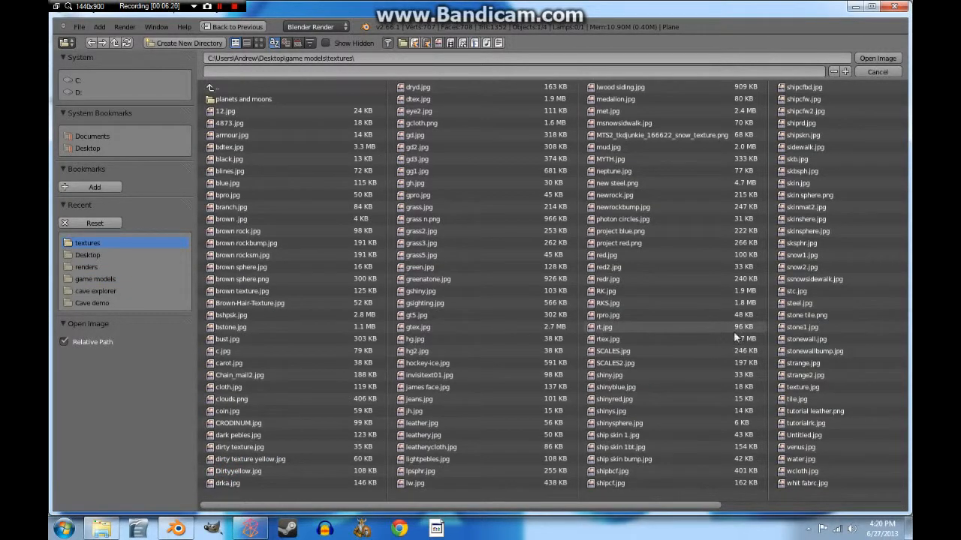
{"action": "left_click", "coordinate": [814, 411]}
{"action": "left_click", "coordinate": [879, 56]}
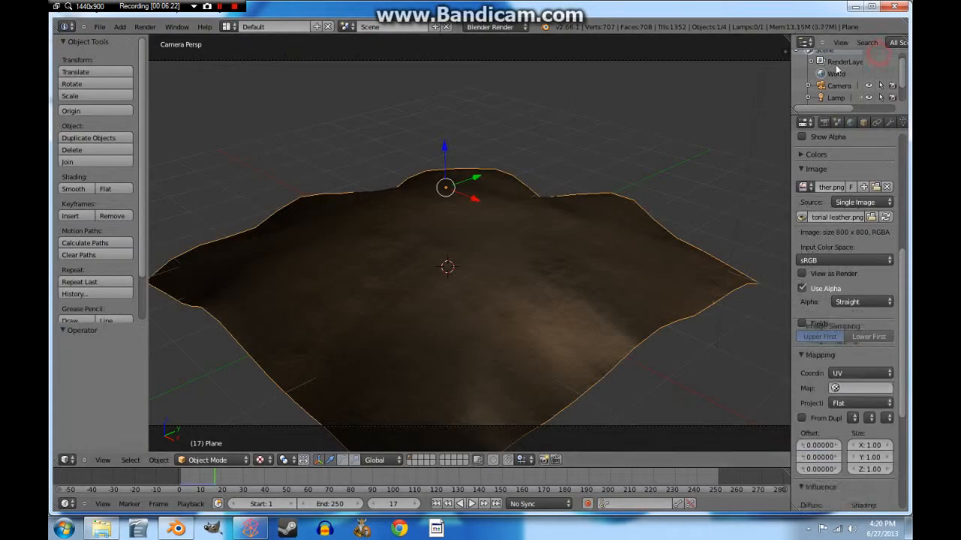
Step: Render the draped leather-textured plane from the camera with F12
{"action": "scroll", "coordinate": [507, 304], "scroll_direction": "up", "scroll_amount": 3}
{"action": "scroll", "coordinate": [508, 304], "scroll_direction": "down", "scroll_amount": 5}
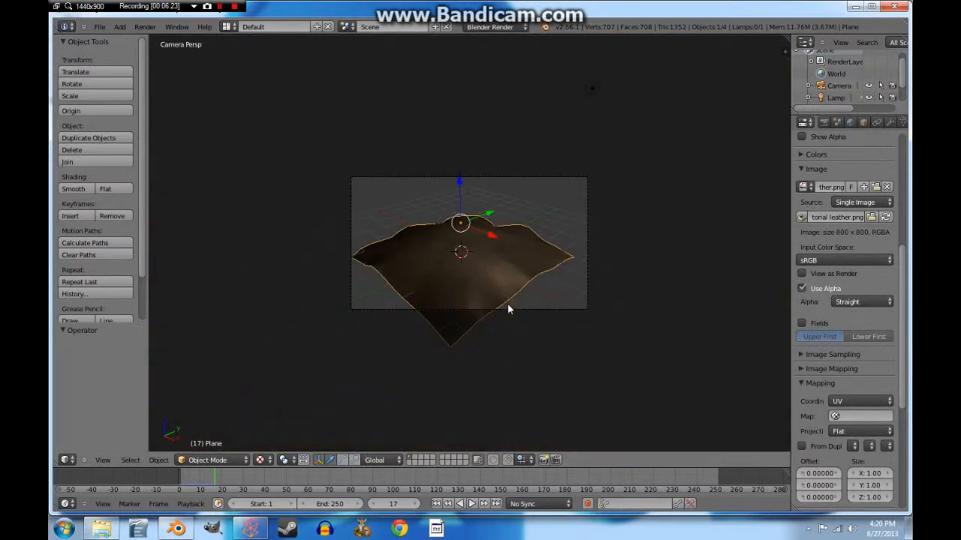
{"action": "scroll", "coordinate": [507, 304], "scroll_direction": "up", "scroll_amount": 5}
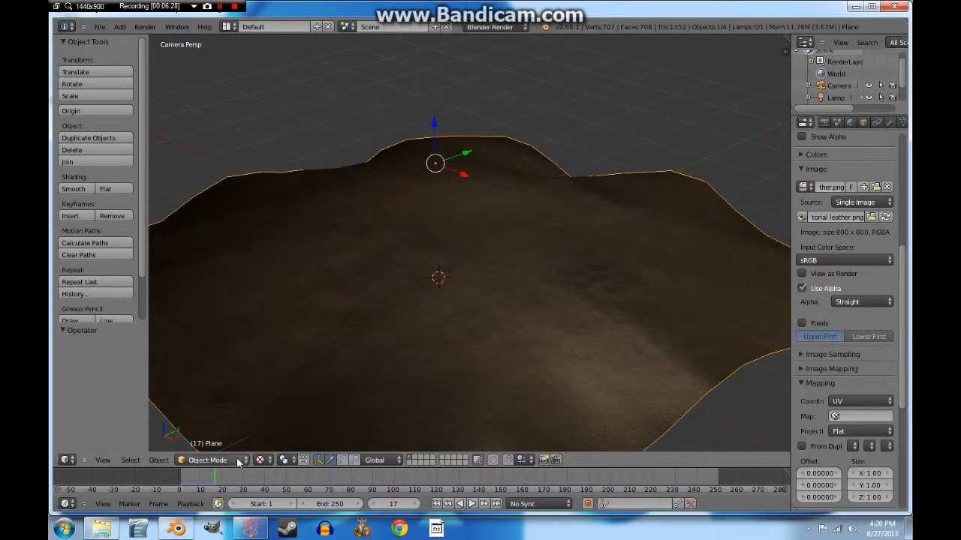
{"action": "scroll", "coordinate": [525, 286], "scroll_direction": "down", "scroll_amount": 3}
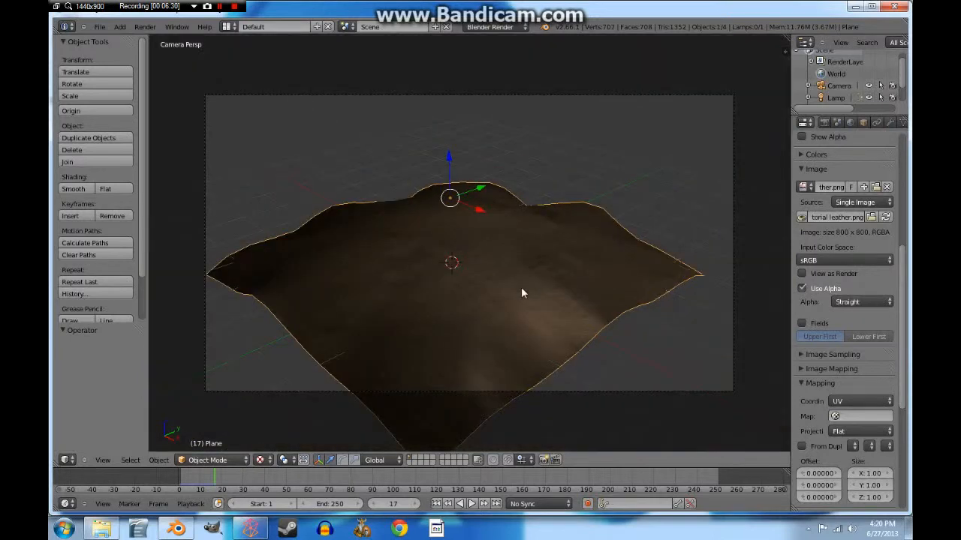
{"action": "scroll", "coordinate": [521, 289], "scroll_direction": "up", "scroll_amount": 2}
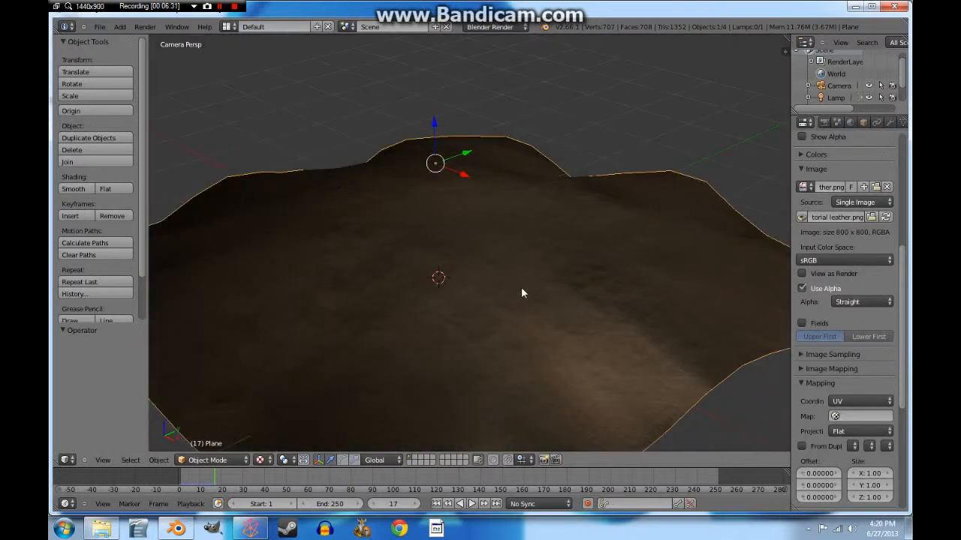
{"action": "key", "text": "F12"}
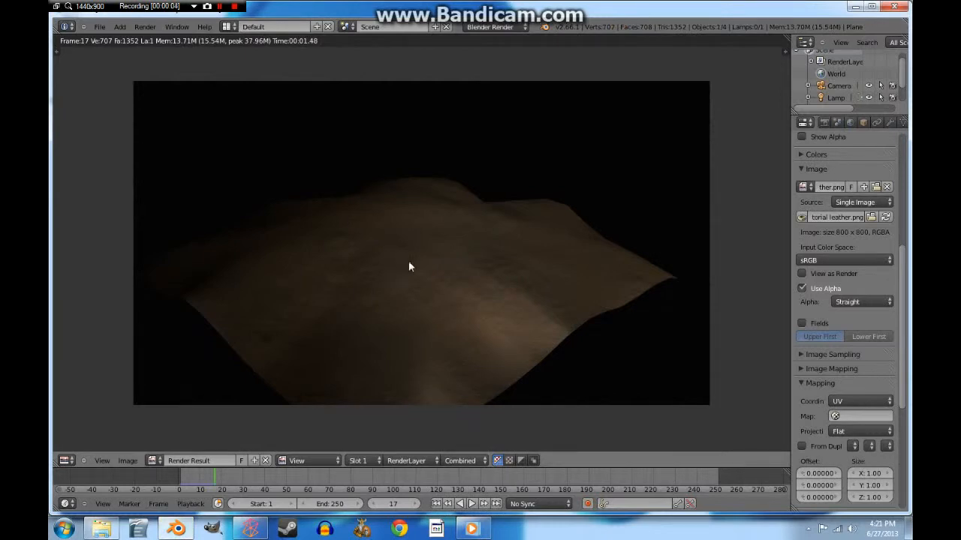
{"action": "scroll", "coordinate": [428, 261], "scroll_direction": "up", "scroll_amount": 2}
{"action": "scroll", "coordinate": [428, 261], "scroll_direction": "down", "scroll_amount": 3}
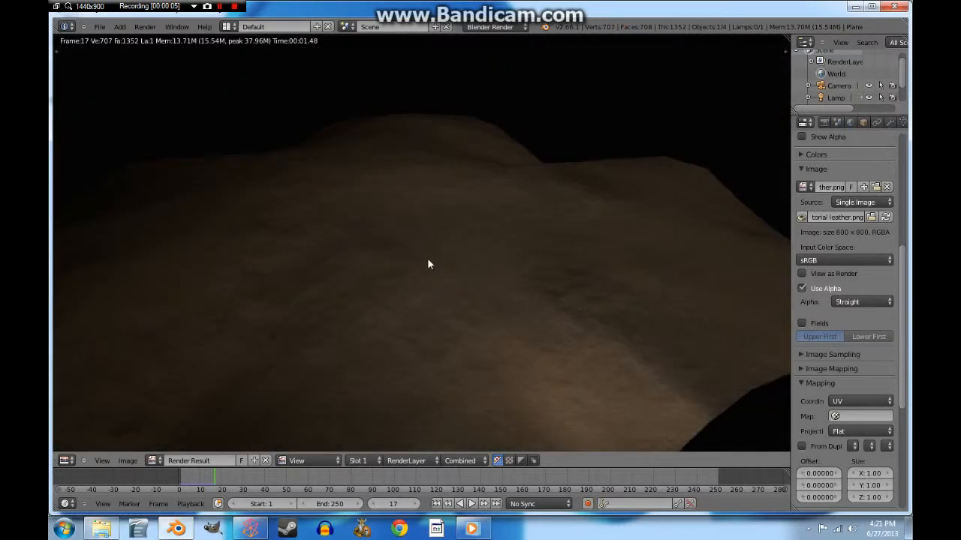
{"action": "scroll", "coordinate": [428, 264], "scroll_direction": "up", "scroll_amount": 3}
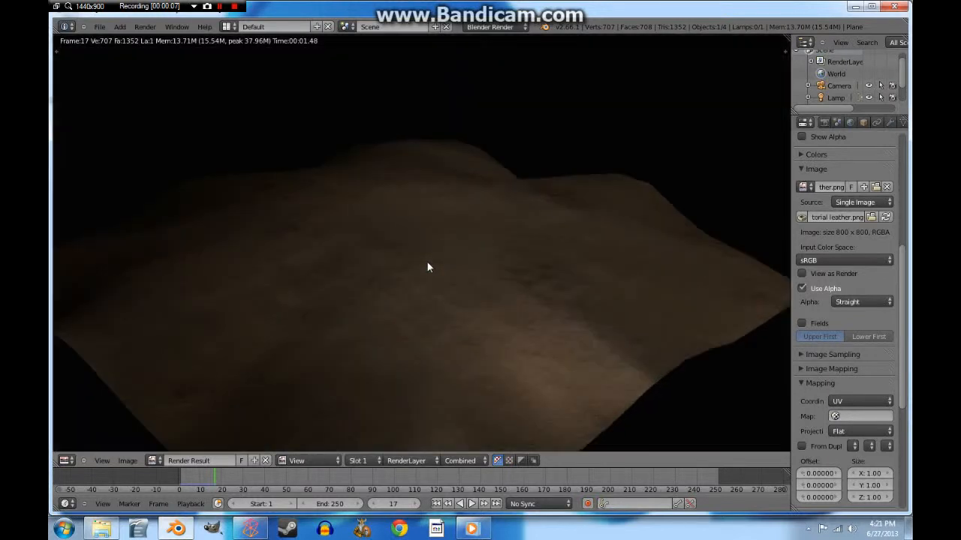